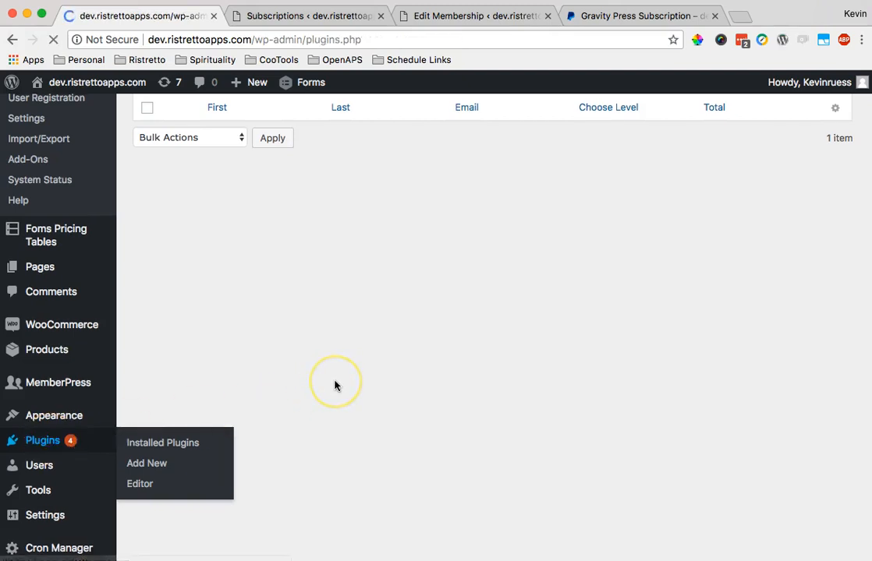
- Confirm Gravity Press and Gravity Press Subscription Support 2.0 are both active
{"action": "scroll", "coordinate": [335, 385], "scroll_direction": "down", "scroll_amount": 10}
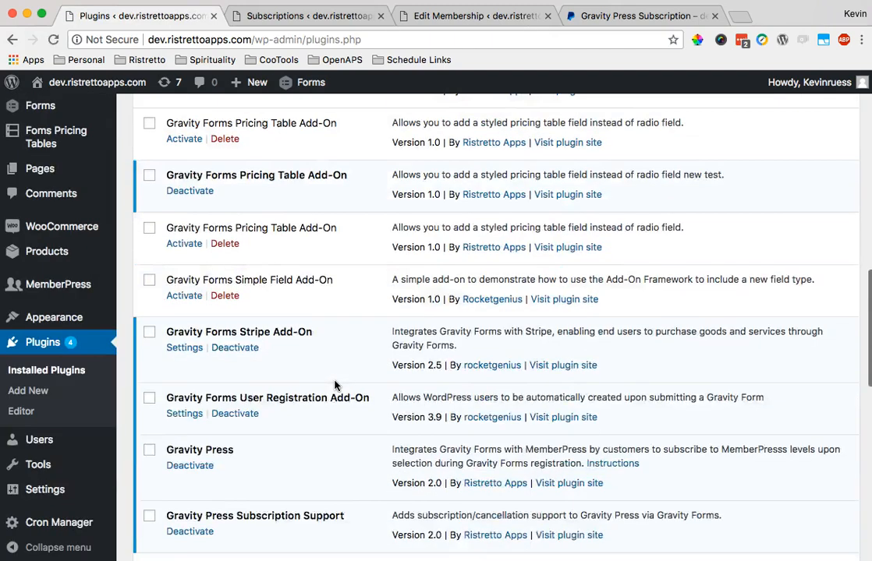
{"action": "left_click_drag", "start_coordinate": [369, 431], "coordinate": [167, 425]}
{"action": "left_click", "coordinate": [431, 442]}
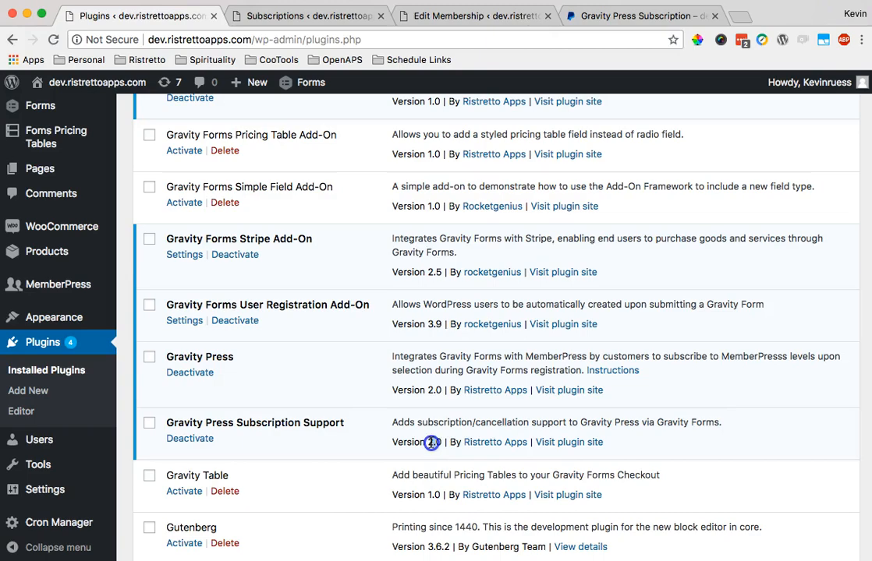
{"action": "scroll", "coordinate": [437, 443], "scroll_direction": "down", "scroll_amount": 1}
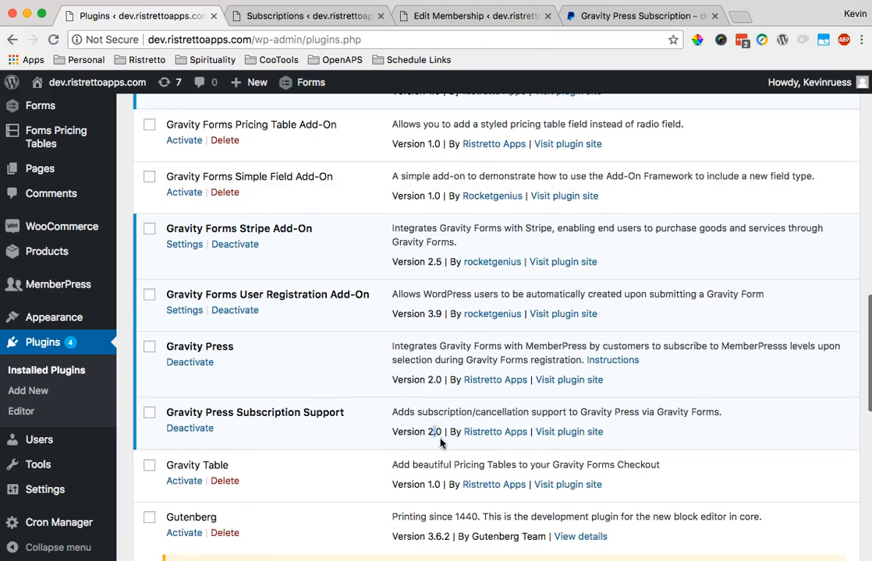
{"action": "mouse_move", "coordinate": [313, 75]}
{"action": "scroll", "coordinate": [236, 252], "scroll_direction": "up", "scroll_amount": 10}
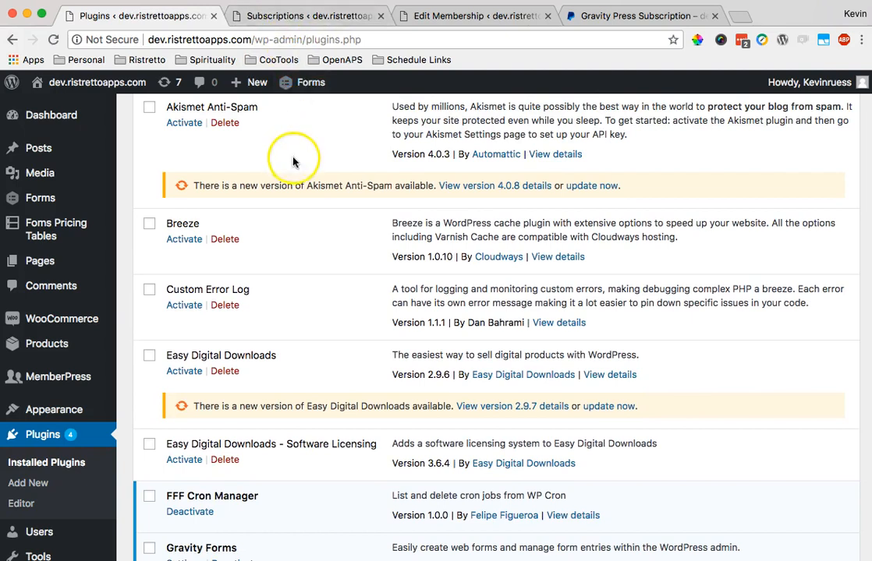
{"action": "scroll", "coordinate": [291, 160], "scroll_direction": "up", "scroll_amount": 3}
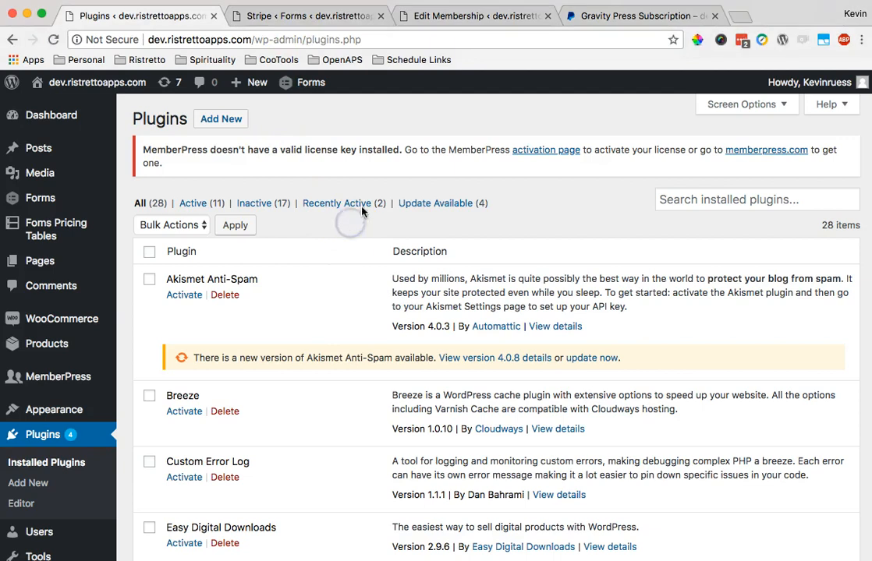
- Open the My Subscription Product Stripe feed and review its subscription billing
{"action": "left_click", "coordinate": [348, 18]}
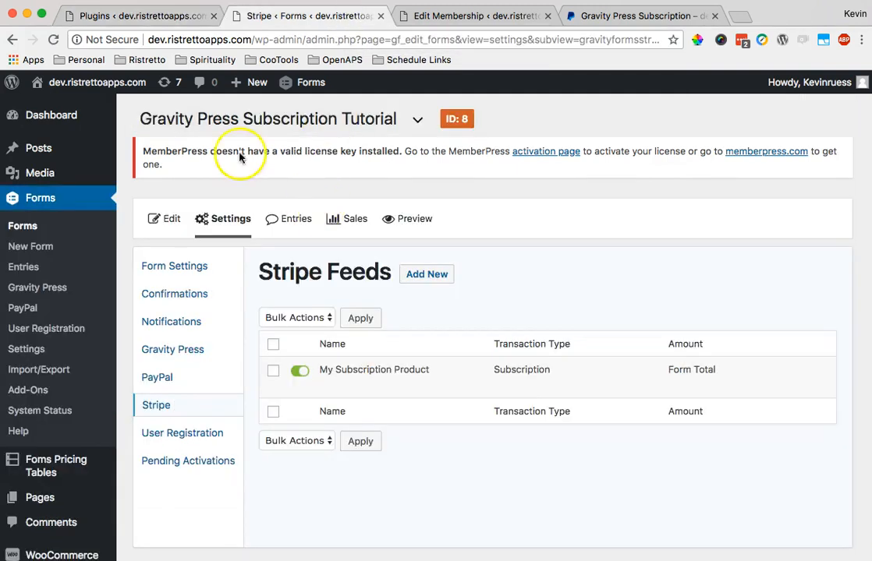
{"action": "mouse_move", "coordinate": [361, 379]}
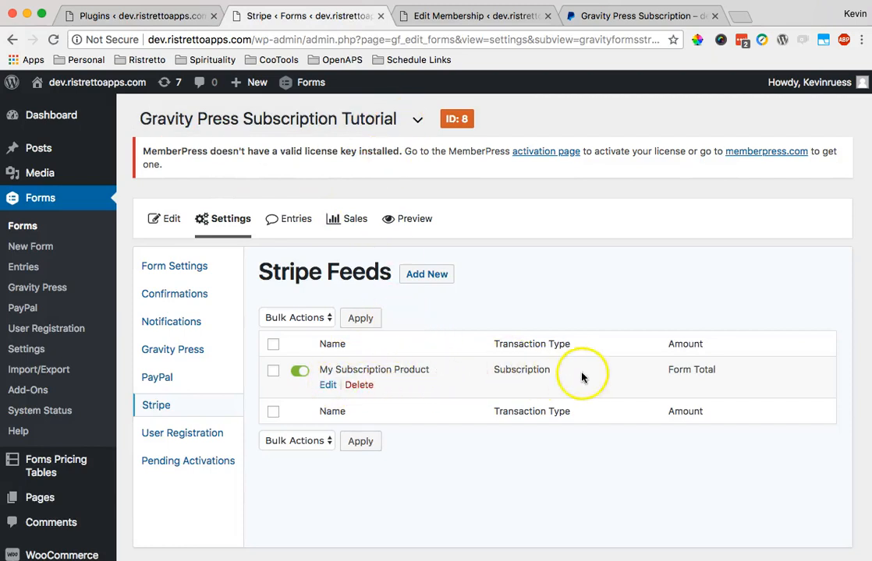
{"action": "double_click", "coordinate": [494, 373]}
{"action": "left_click", "coordinate": [326, 384]}
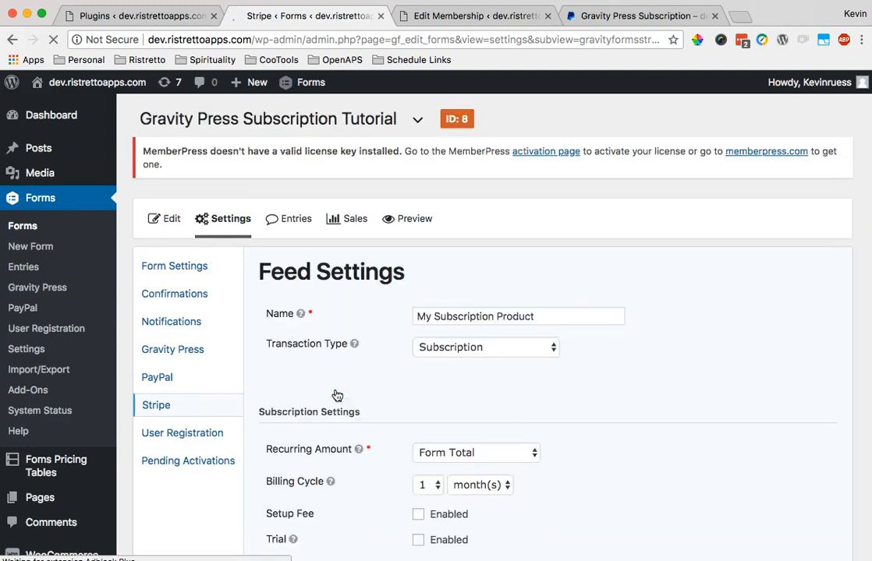
{"action": "scroll", "coordinate": [335, 396], "scroll_direction": "down", "scroll_amount": 3}
{"action": "scroll", "coordinate": [501, 376], "scroll_direction": "down", "scroll_amount": 1}
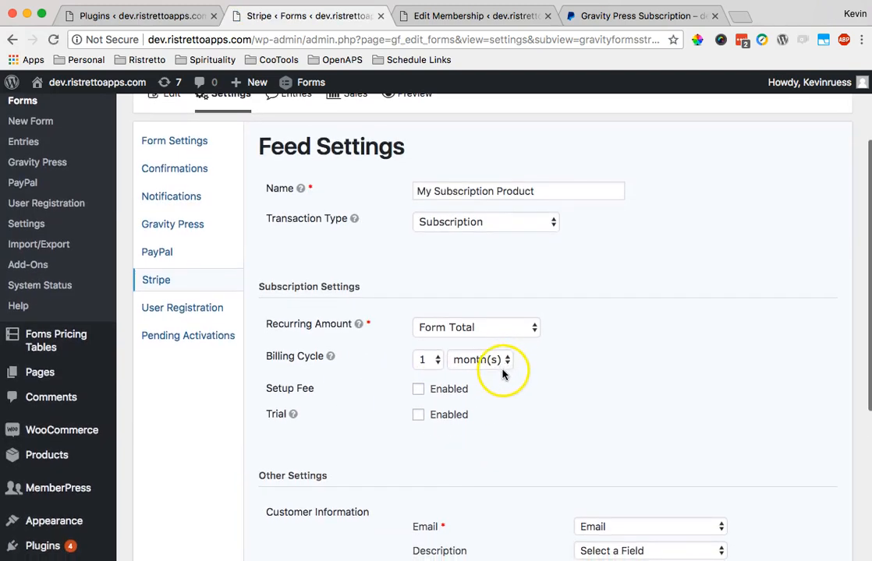
- Bring up the MemberPress Memberships list and check Gold's $10 terms
{"action": "left_click", "coordinate": [454, 18]}
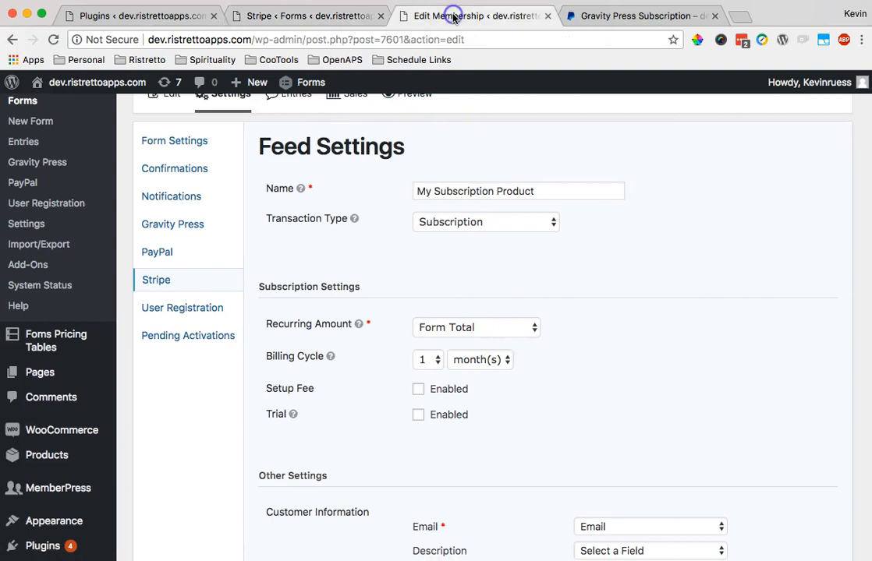
{"action": "left_click", "coordinate": [62, 411]}
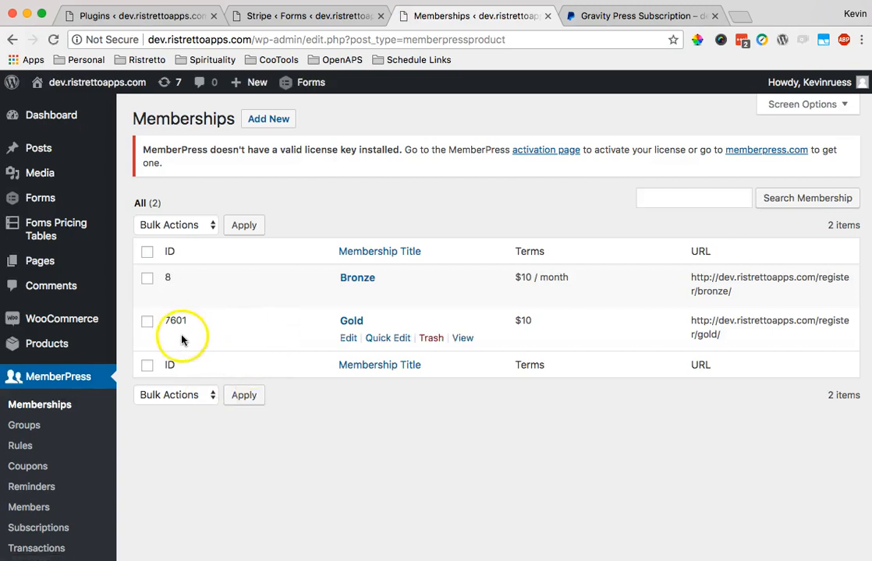
{"action": "left_click_drag", "start_coordinate": [546, 322], "coordinate": [350, 342]}
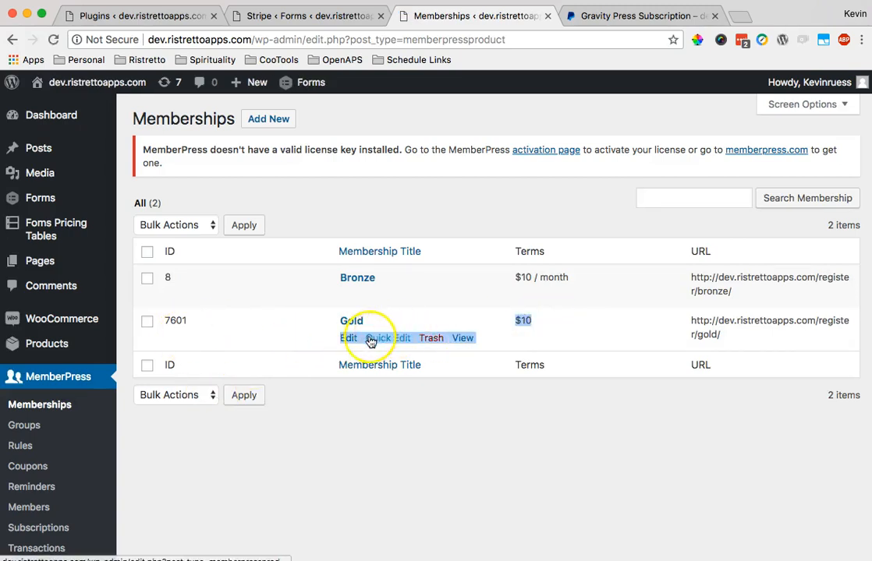
- Keep Gold on One-Time billing with Lifetime access and update it
{"action": "left_click", "coordinate": [349, 343]}
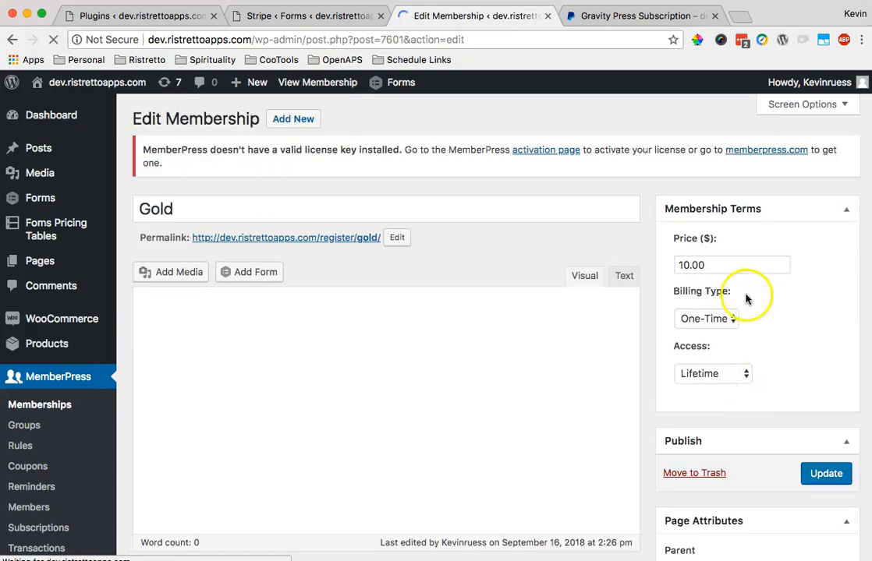
{"action": "left_click", "coordinate": [727, 324]}
{"action": "left_click", "coordinate": [727, 324]}
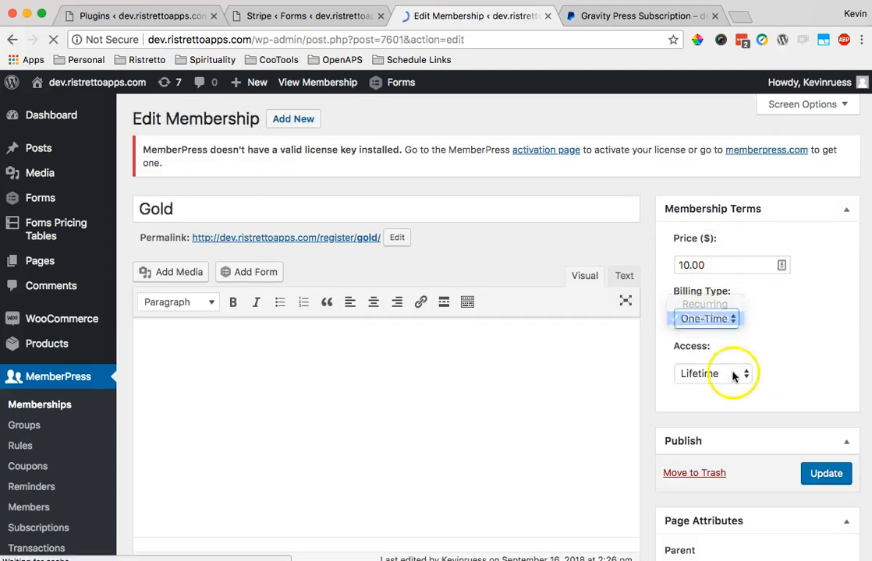
{"action": "left_click", "coordinate": [731, 375]}
{"action": "left_click", "coordinate": [721, 387]}
{"action": "left_click", "coordinate": [718, 324]}
{"action": "left_click", "coordinate": [718, 324]}
{"action": "left_click", "coordinate": [741, 375]}
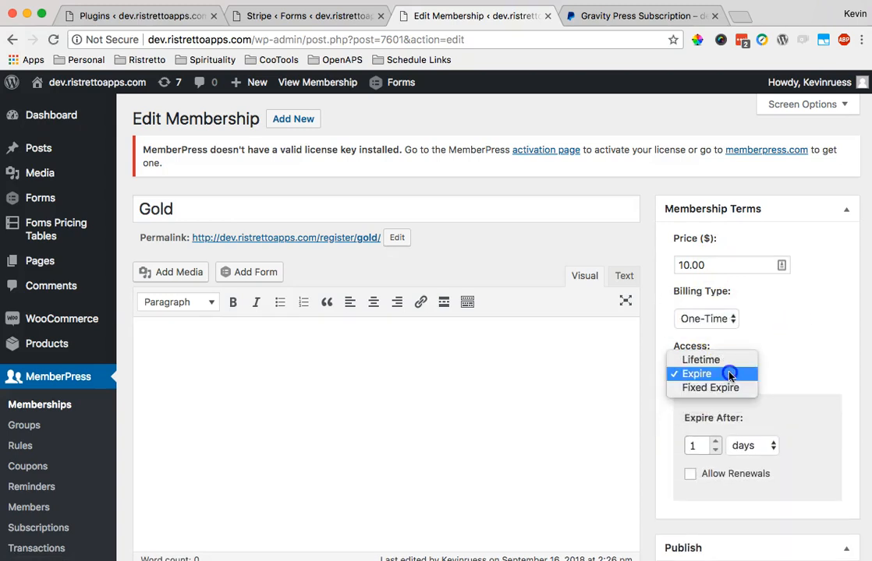
{"action": "key", "text": "Return"}
{"action": "left_click", "coordinate": [833, 475]}
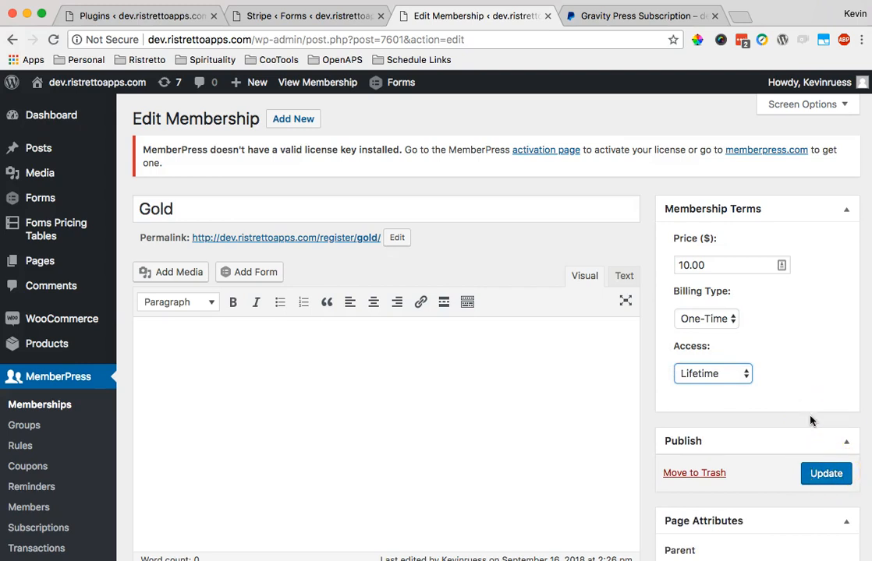
{"action": "left_click", "coordinate": [825, 473]}
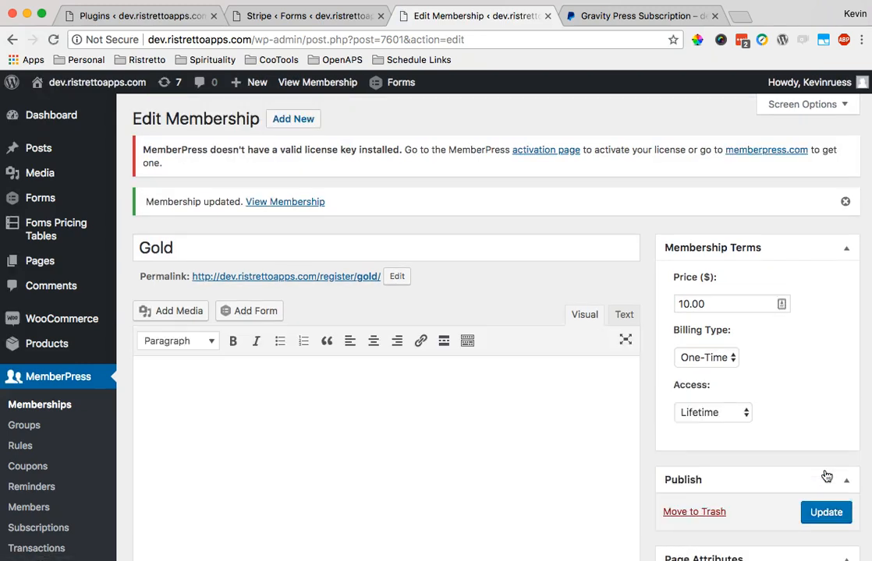
{"action": "left_click", "coordinate": [348, 16]}
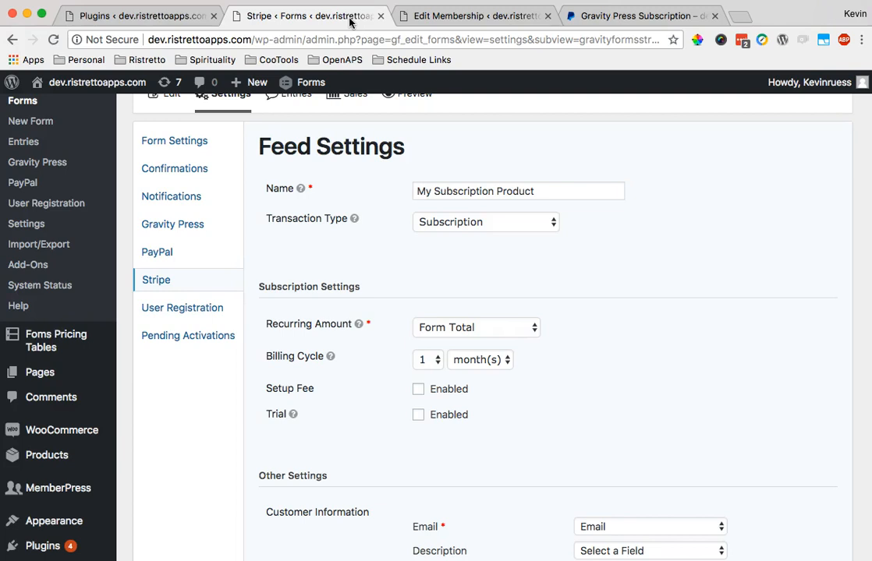
- On the front-end subscription form, enter the email and choose the Gold level
{"action": "left_click", "coordinate": [459, 17]}
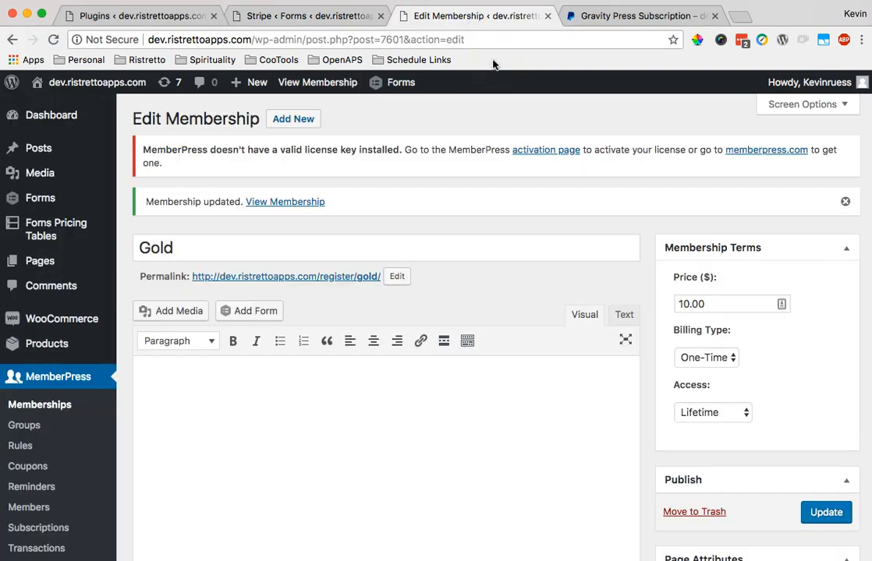
{"action": "left_click", "coordinate": [338, 22]}
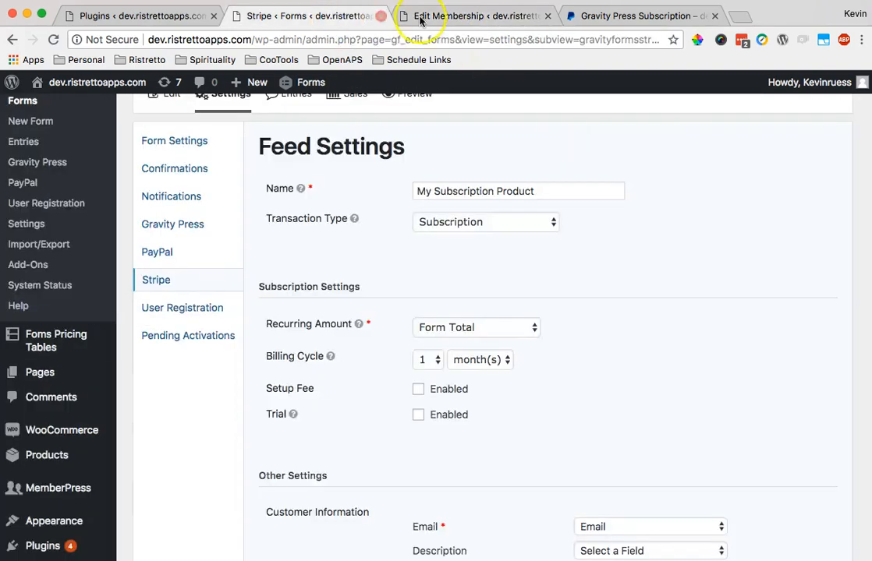
{"action": "left_click", "coordinate": [654, 18]}
{"action": "scroll", "coordinate": [492, 359], "scroll_direction": "down", "scroll_amount": 1}
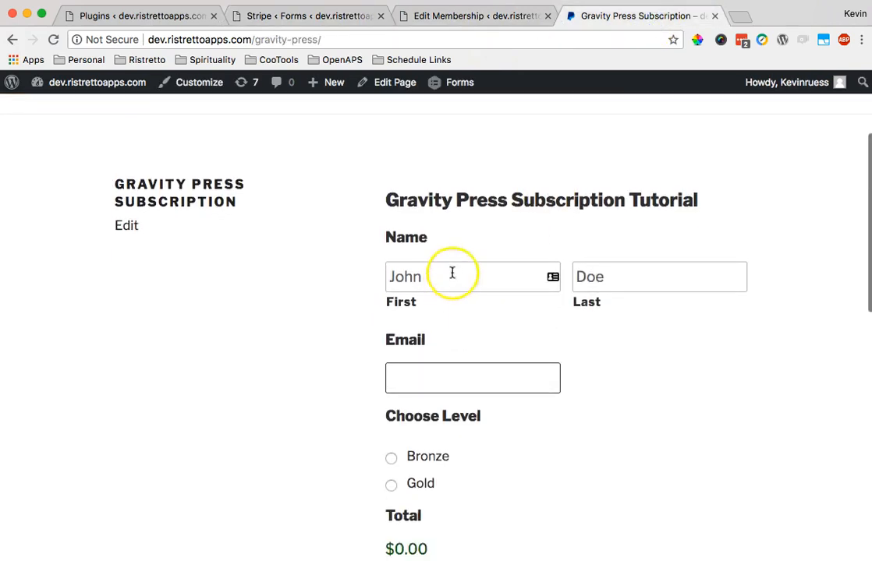
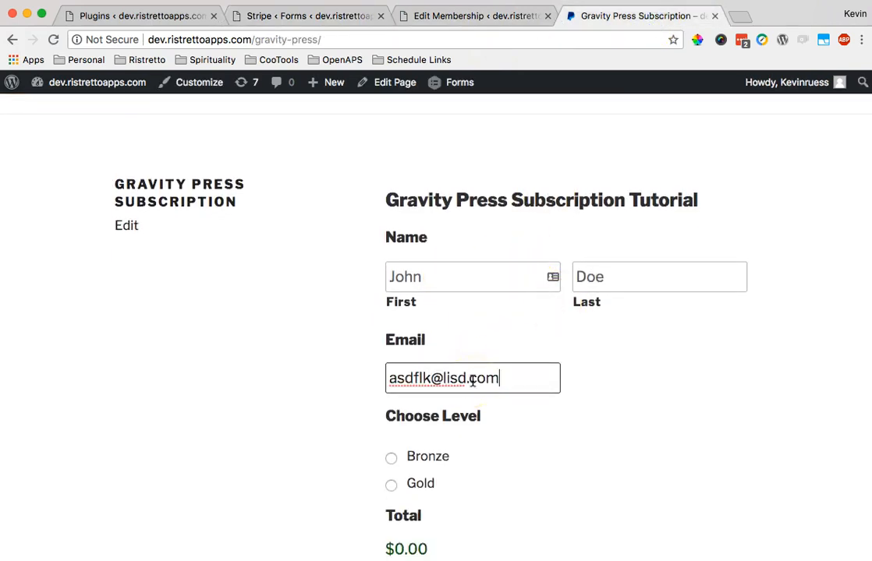
{"action": "scroll", "coordinate": [473, 381], "scroll_direction": "down", "scroll_amount": 2}
{"action": "left_click", "coordinate": [425, 391]}
{"action": "scroll", "coordinate": [435, 392], "scroll_direction": "down", "scroll_amount": 5}
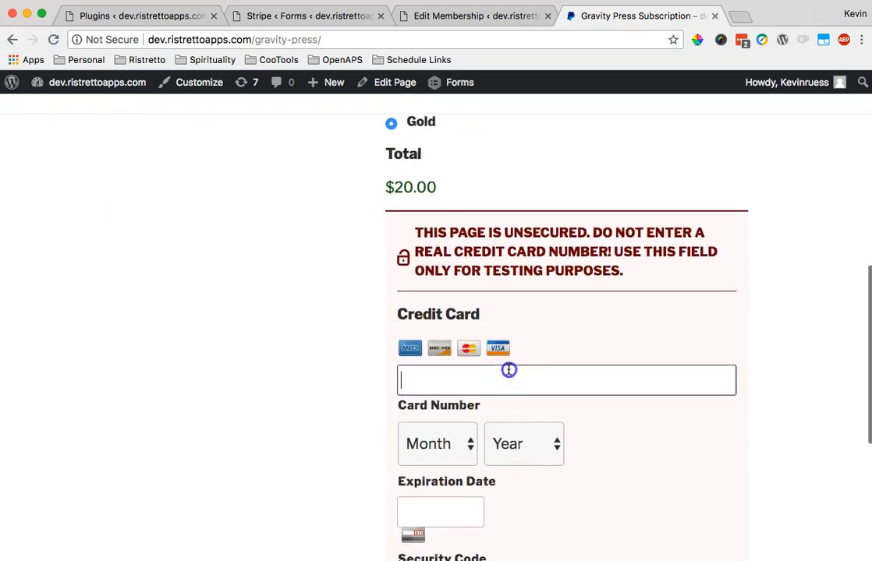
- Enter the test card number and set the expiry to 01/2021
{"action": "left_click", "coordinate": [508, 369]}
{"action": "type", "text": "424242"}
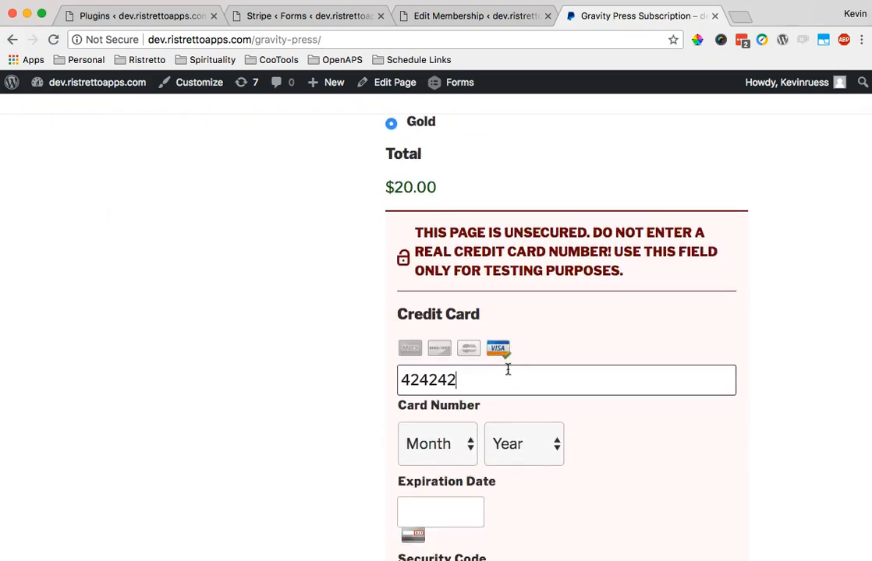
{"action": "left_click", "coordinate": [409, 446]}
{"action": "left_click", "coordinate": [408, 467]}
{"action": "scroll", "coordinate": [575, 420], "scroll_direction": "down", "scroll_amount": 1}
{"action": "scroll", "coordinate": [575, 420], "scroll_direction": "down", "scroll_amount": 1}
{"action": "left_click", "coordinate": [553, 335]}
{"action": "left_click", "coordinate": [510, 412]}
- Fill in the security code and cardholder name, then submit the form
{"action": "left_click", "coordinate": [442, 395]}
{"action": "type", "text": "234"}
{"action": "left_click", "coordinate": [461, 468]}
{"action": "type", "text": "asdf asdf"}
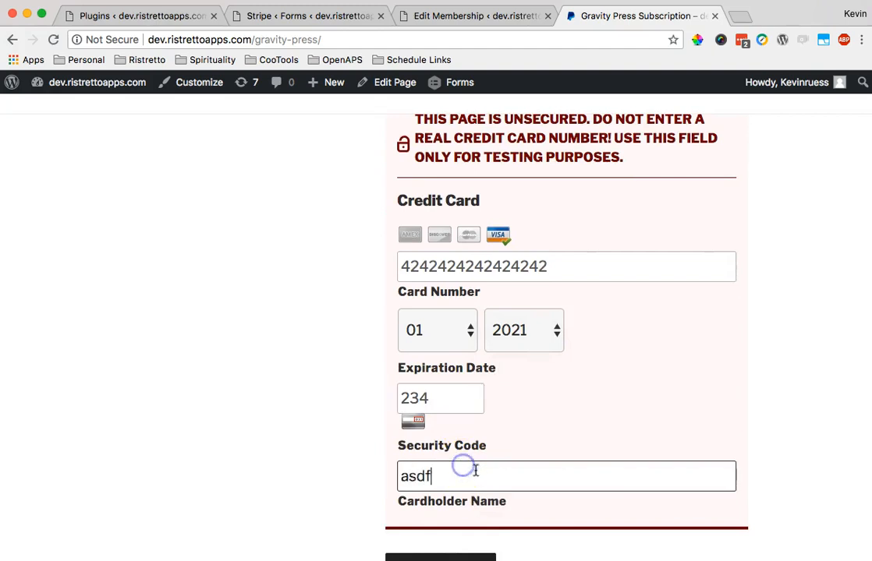
{"action": "scroll", "coordinate": [476, 469], "scroll_direction": "down", "scroll_amount": 3}
{"action": "left_click", "coordinate": [443, 473]}
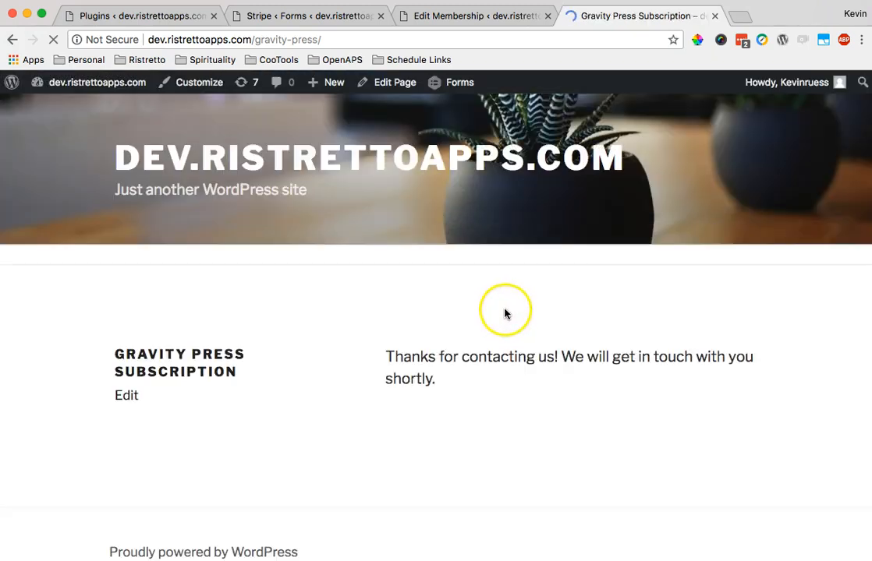
- Open entry #62 and review its Stripe subscription-created and $20.00 payment notes
{"action": "left_click", "coordinate": [357, 16]}
{"action": "scroll", "coordinate": [367, 164], "scroll_direction": "up", "scroll_amount": 3}
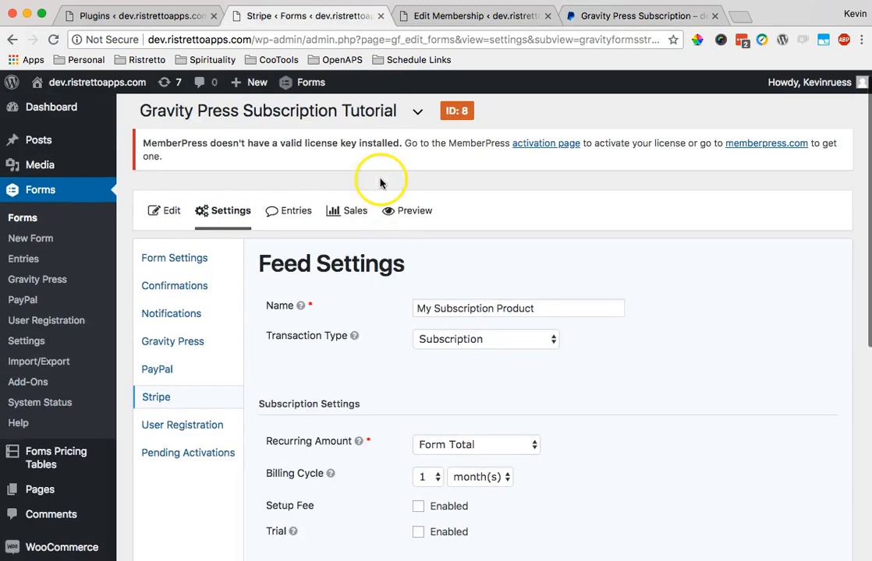
{"action": "left_click", "coordinate": [287, 210]}
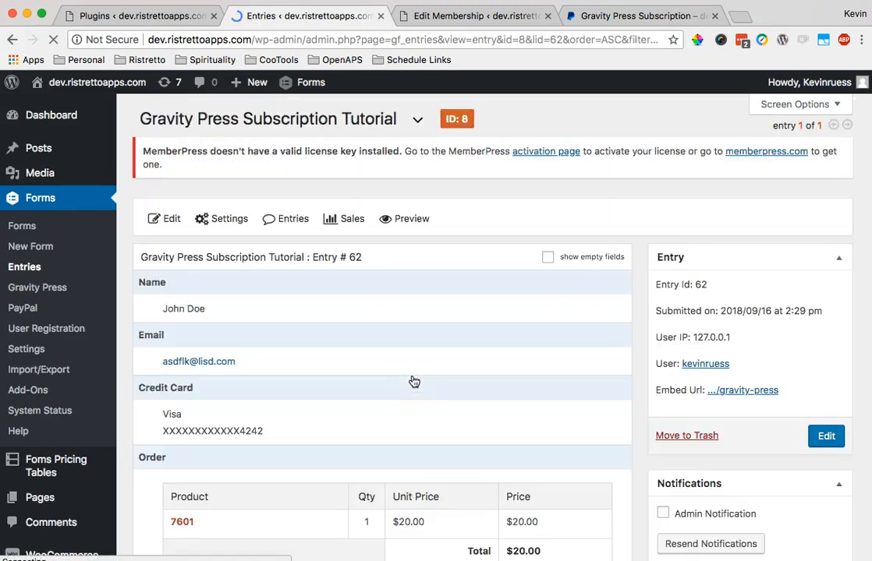
{"action": "scroll", "coordinate": [413, 380], "scroll_direction": "down", "scroll_amount": 2}
{"action": "scroll", "coordinate": [413, 380], "scroll_direction": "down", "scroll_amount": 12}
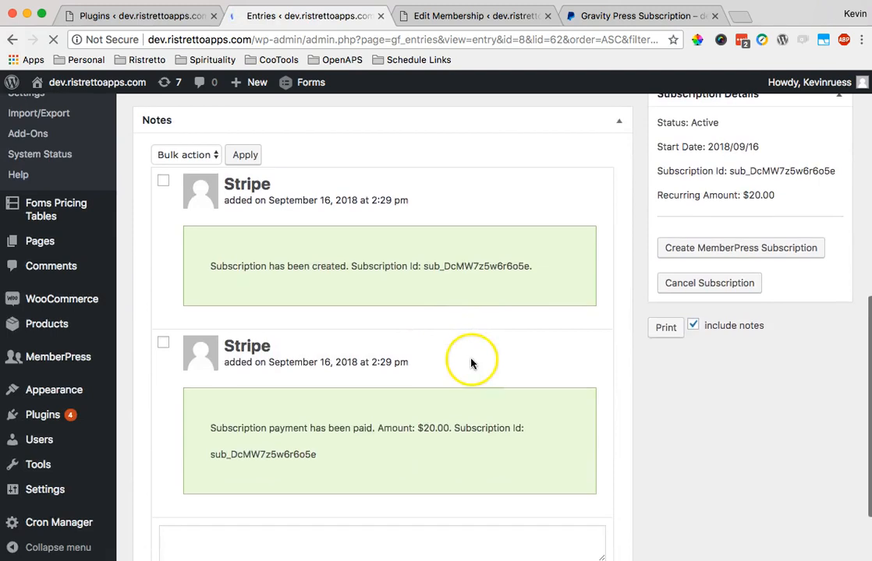
{"action": "left_click_drag", "start_coordinate": [226, 243], "coordinate": [461, 243]}
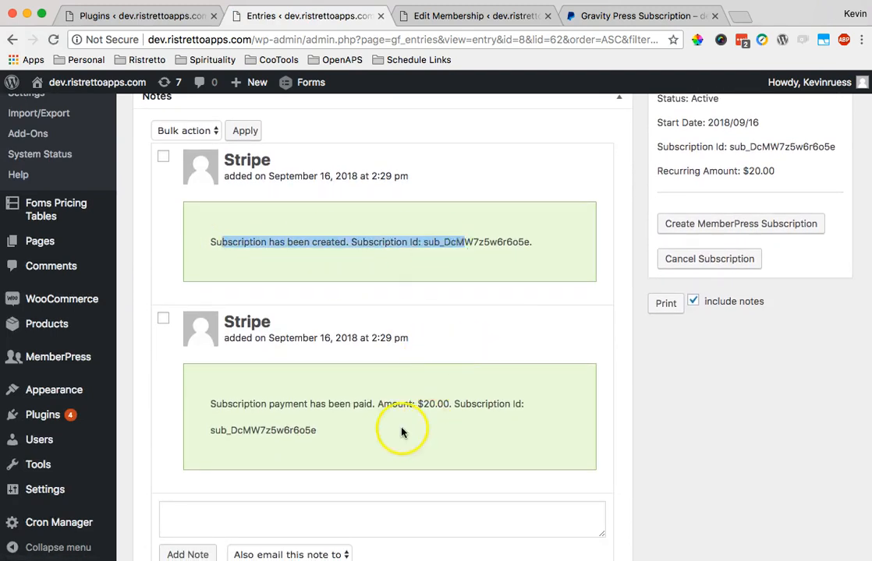
{"action": "left_click", "coordinate": [346, 423]}
{"action": "left_click_drag", "start_coordinate": [346, 423], "coordinate": [205, 351]}
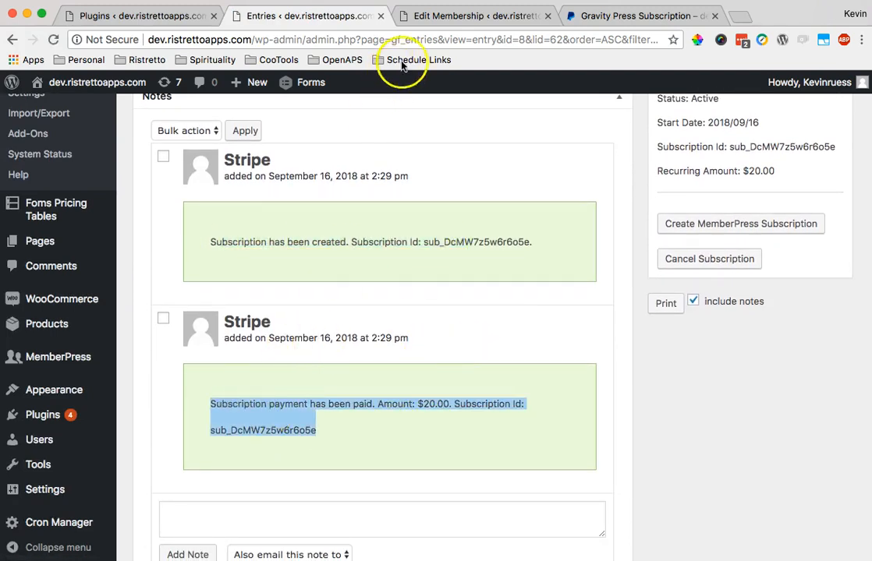
{"action": "left_click", "coordinate": [443, 17]}
- Check the MemberPress Subscriptions list, which is empty
{"action": "scroll", "coordinate": [64, 417], "scroll_direction": "down", "scroll_amount": 3}
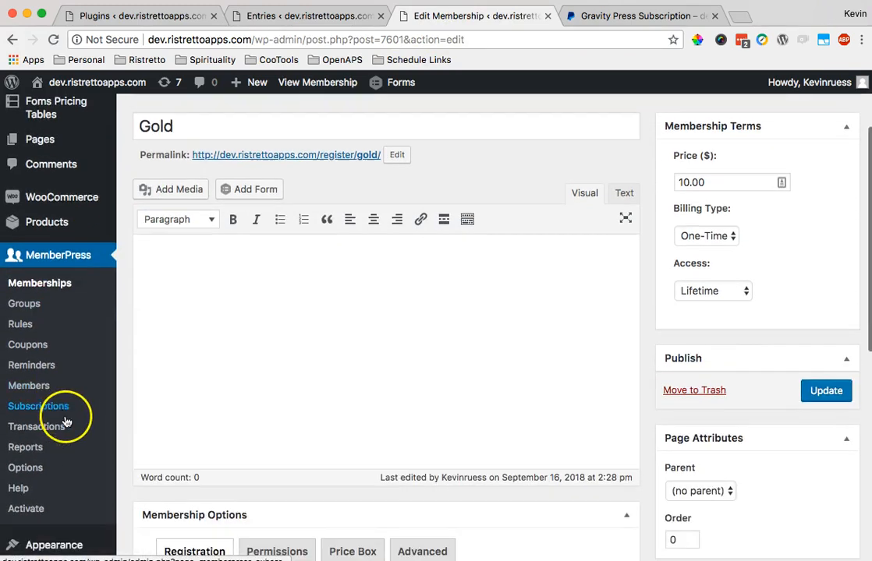
{"action": "left_click", "coordinate": [53, 397]}
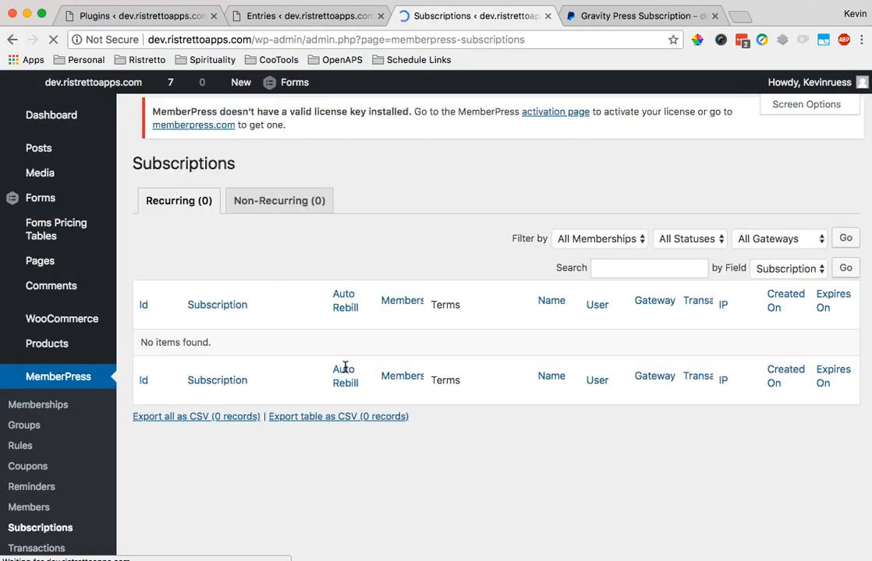
{"action": "scroll", "coordinate": [141, 279], "scroll_direction": "down", "scroll_amount": 3}
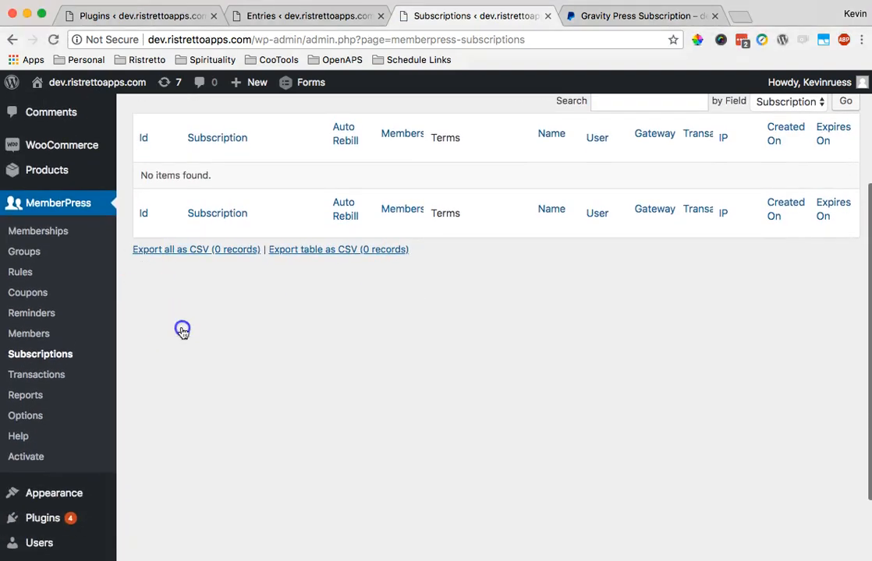
- Inspect the Complete $20.00 Gold transaction with subscription None and Never expiry
{"action": "left_click", "coordinate": [37, 375]}
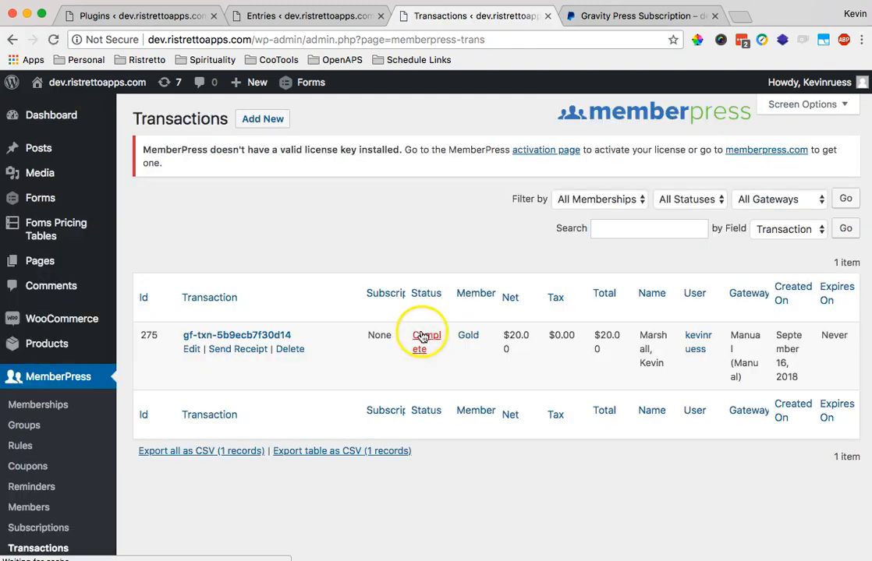
{"action": "scroll", "coordinate": [680, 339], "scroll_direction": "down", "scroll_amount": 2}
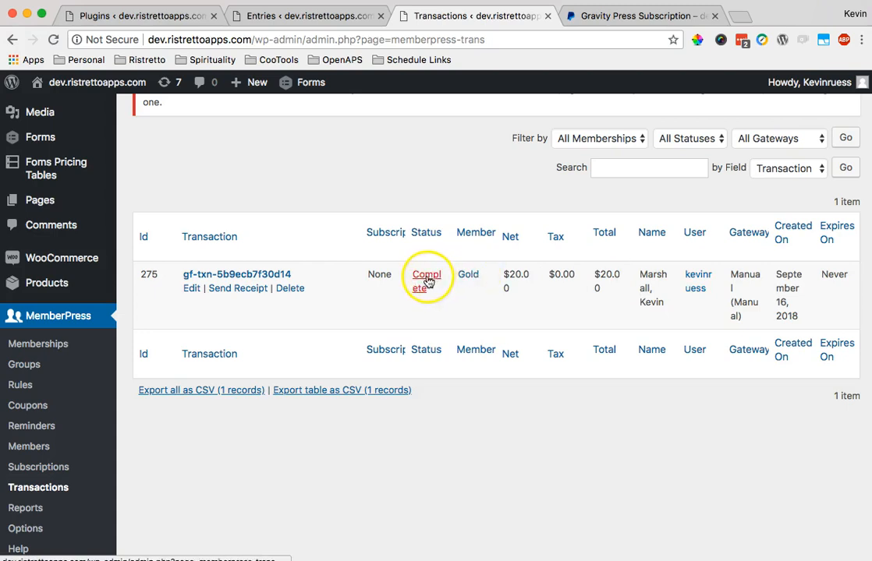
{"action": "double_click", "coordinate": [834, 275]}
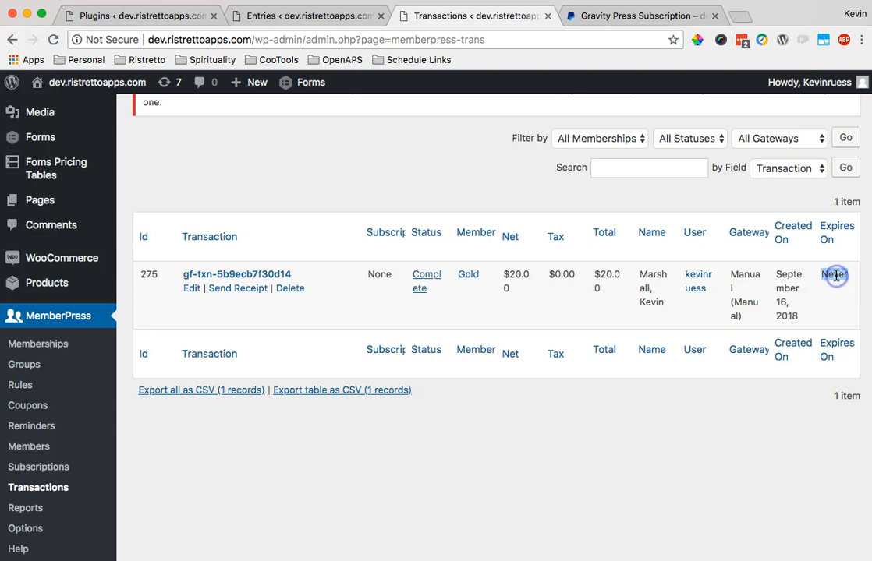
{"action": "left_click", "coordinate": [661, 287]}
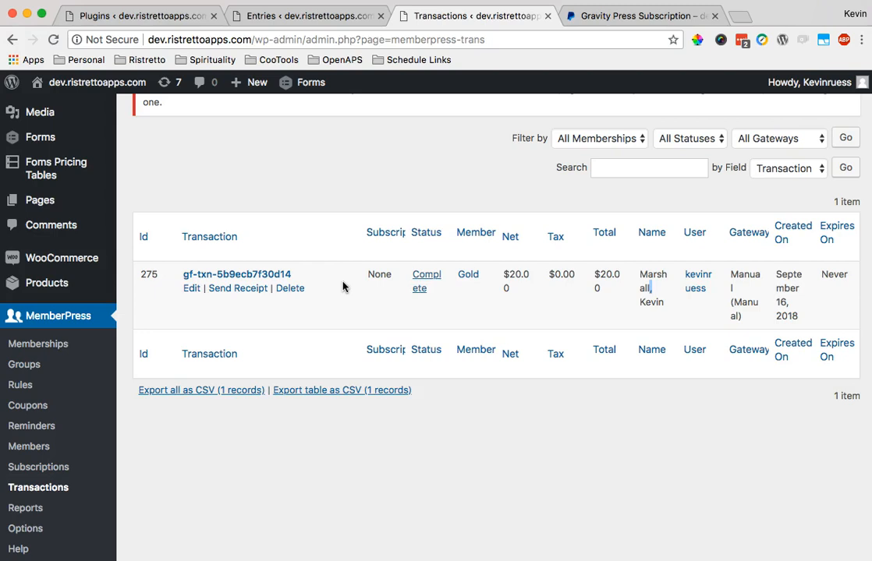
{"action": "scroll", "coordinate": [343, 287], "scroll_direction": "up", "scroll_amount": 2}
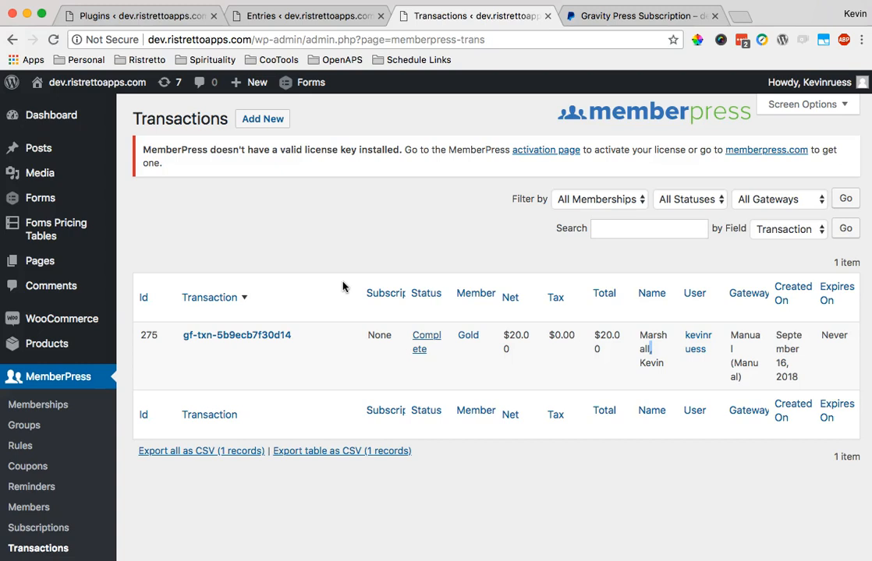
{"action": "scroll", "coordinate": [343, 287], "scroll_direction": "down", "scroll_amount": 2}
{"action": "scroll", "coordinate": [343, 287], "scroll_direction": "up", "scroll_amount": 5}
{"action": "scroll", "coordinate": [343, 286], "scroll_direction": "down", "scroll_amount": 2}
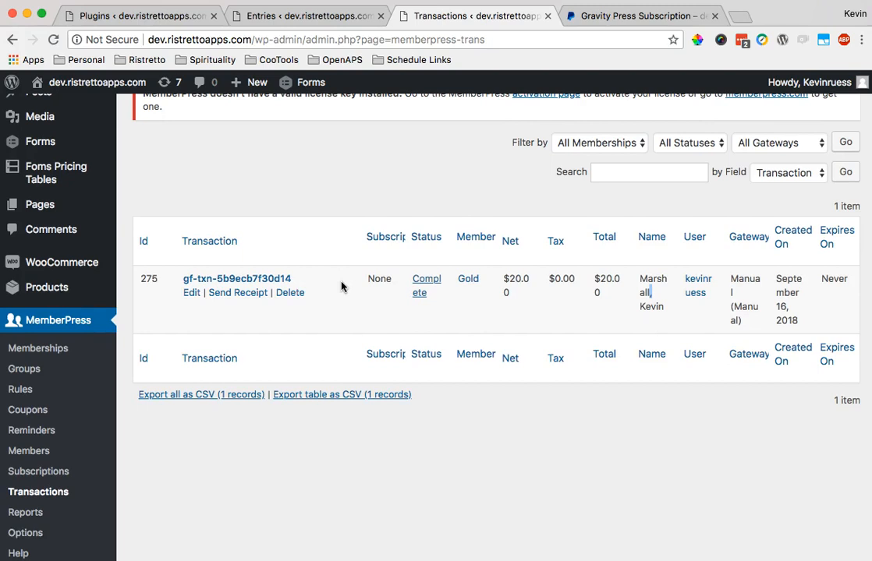
{"action": "scroll", "coordinate": [342, 285], "scroll_direction": "up", "scroll_amount": 2}
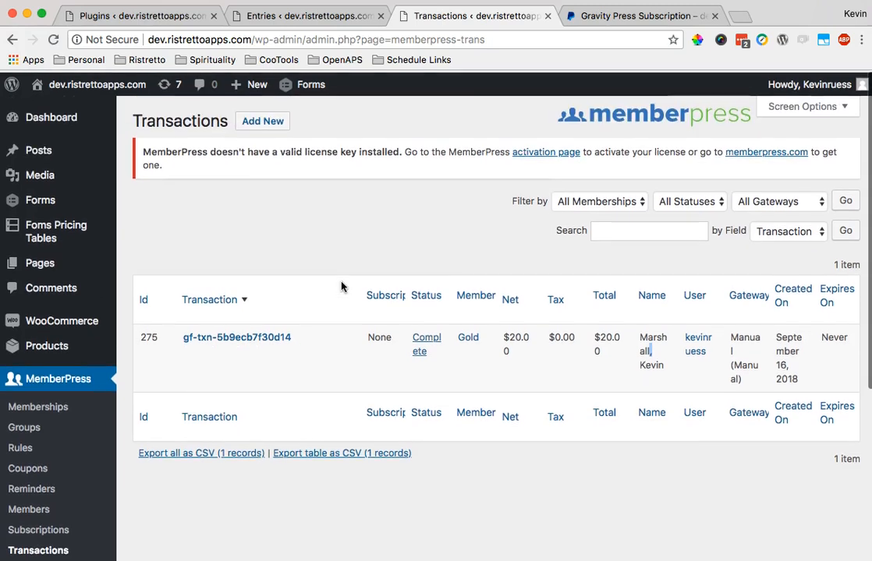
{"action": "scroll", "coordinate": [292, 302], "scroll_direction": "down", "scroll_amount": 3}
{"action": "left_click", "coordinate": [42, 321]}
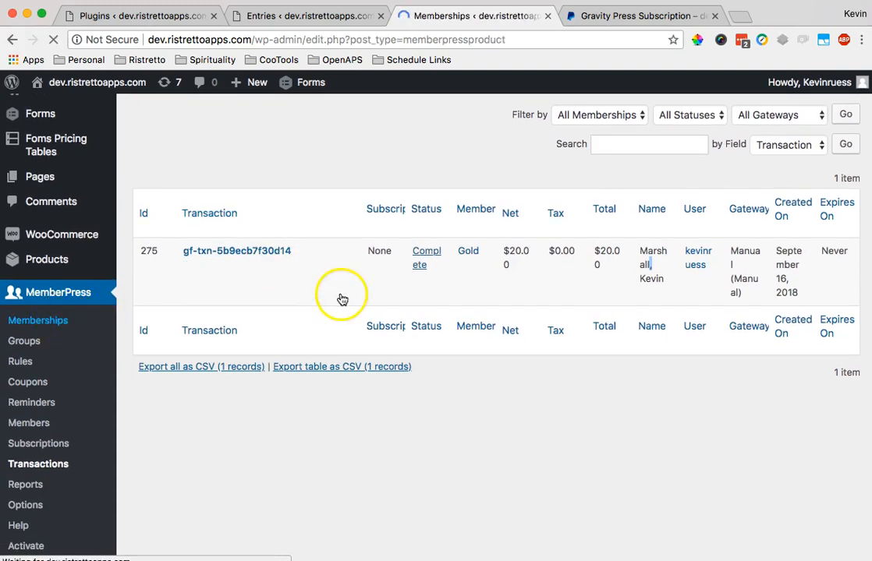
- Reopen the My Subscription Product Stripe feed and check its 1-month billing cycle
{"action": "left_click", "coordinate": [353, 17]}
{"action": "mouse_move", "coordinate": [239, 223]}
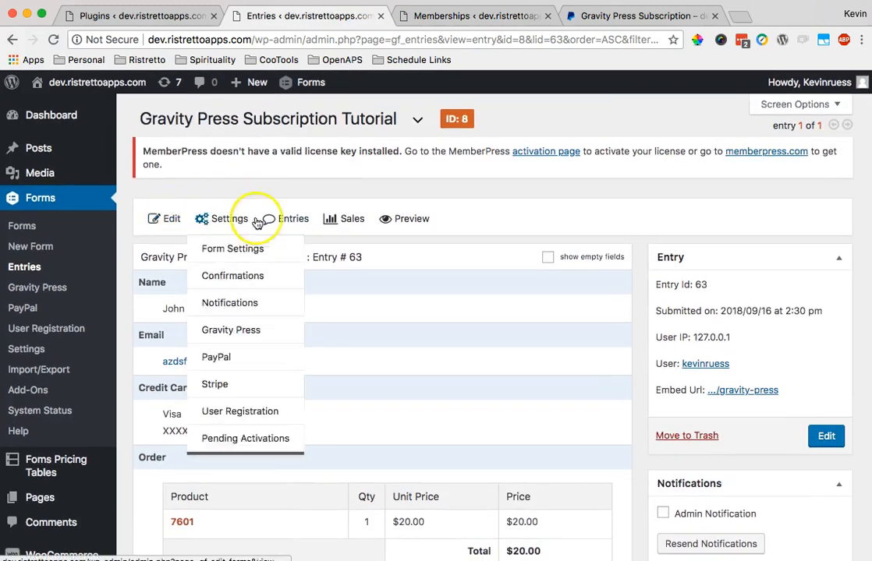
{"action": "left_click", "coordinate": [220, 384]}
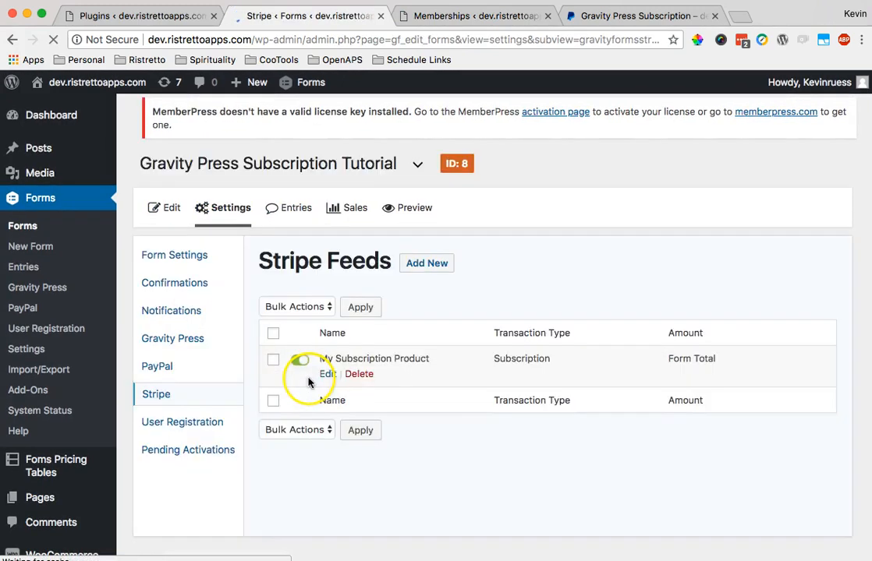
{"action": "scroll", "coordinate": [312, 383], "scroll_direction": "down", "scroll_amount": 1}
{"action": "left_click", "coordinate": [329, 354]}
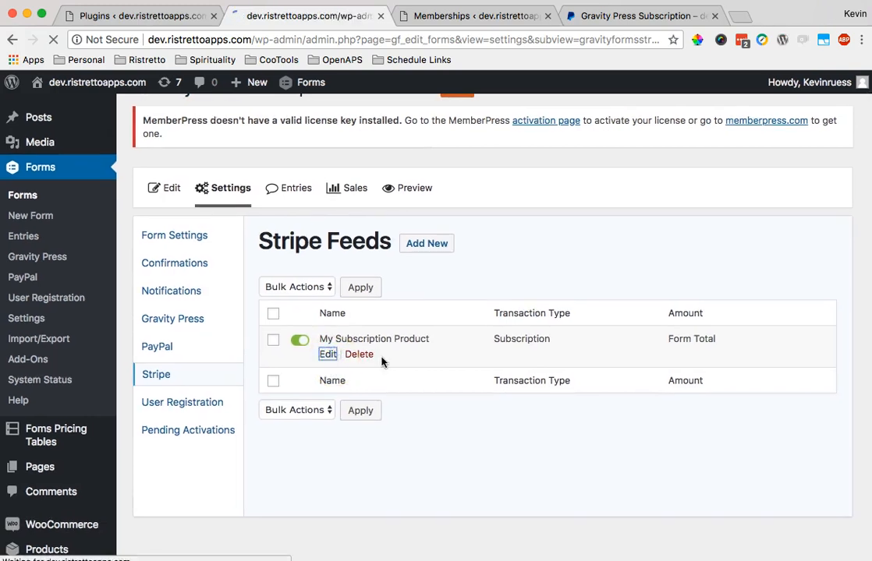
{"action": "scroll", "coordinate": [381, 361], "scroll_direction": "down", "scroll_amount": 1}
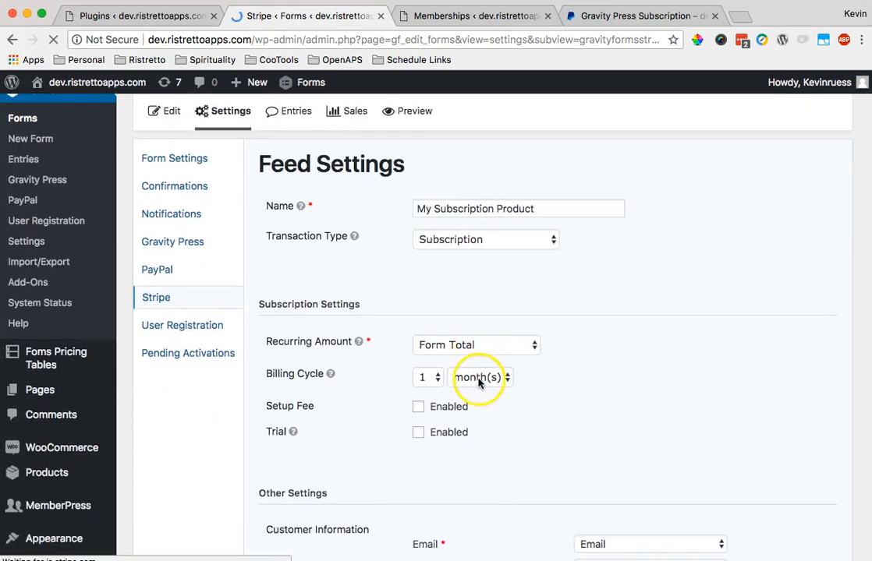
{"action": "scroll", "coordinate": [486, 377], "scroll_direction": "down", "scroll_amount": 6}
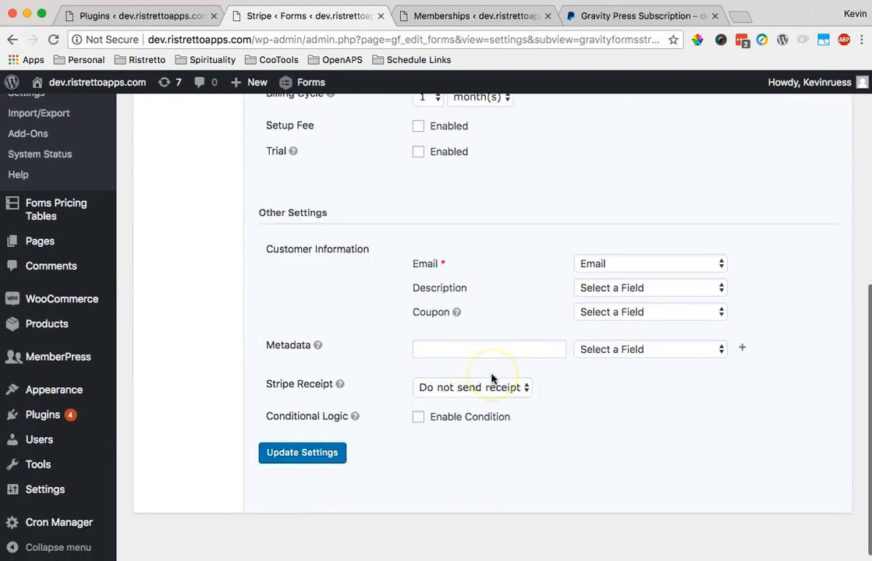
{"action": "scroll", "coordinate": [491, 380], "scroll_direction": "up", "scroll_amount": 7}
- Compare the Gold membership's terms against the Stripe feed's billing settings
{"action": "left_click", "coordinate": [466, 15]}
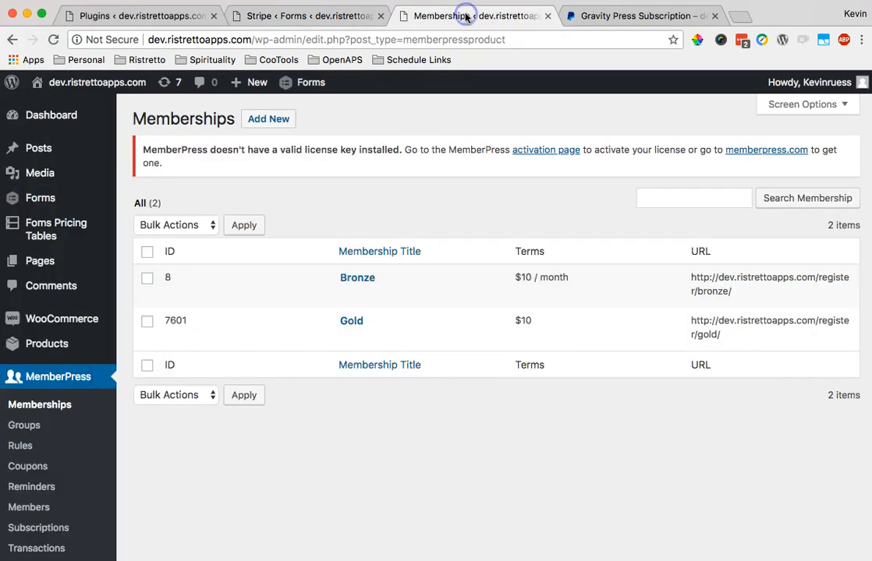
{"action": "mouse_move", "coordinate": [356, 322]}
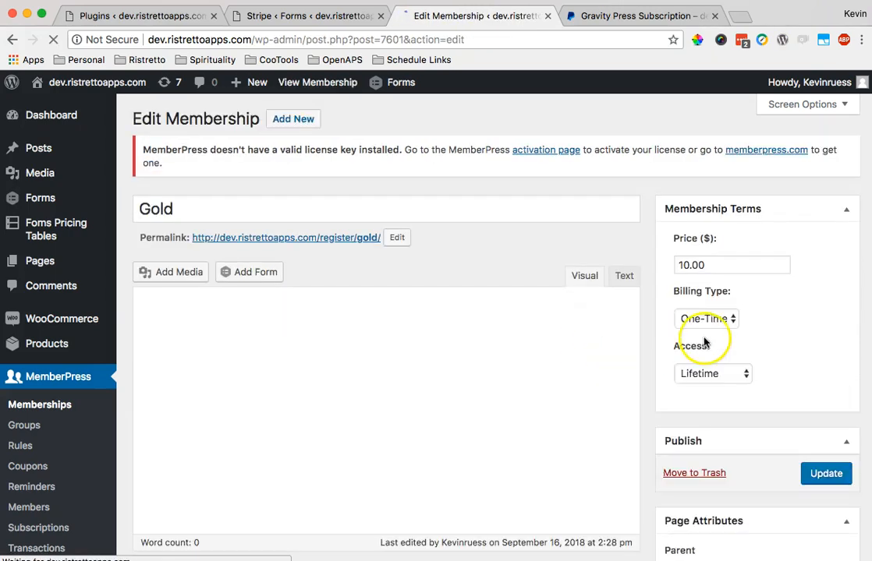
{"action": "scroll", "coordinate": [706, 317], "scroll_direction": "down", "scroll_amount": 2}
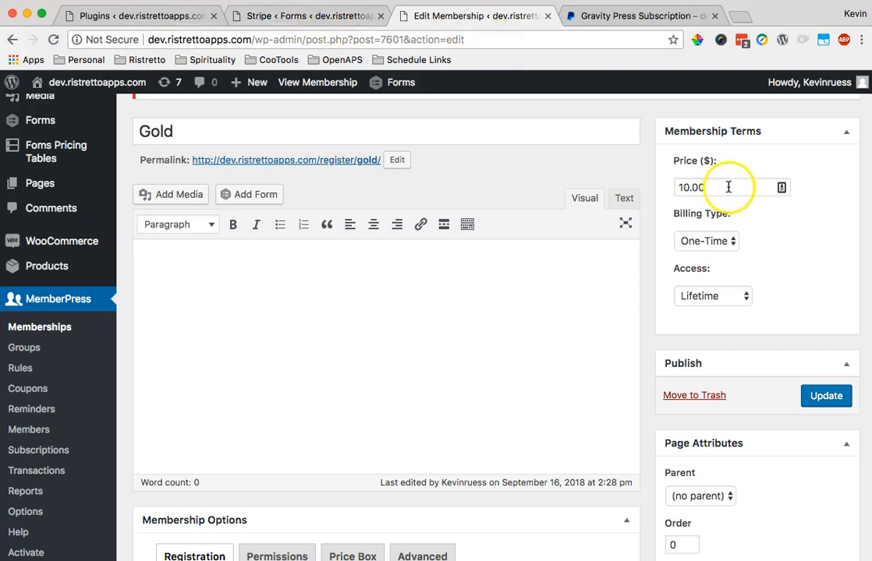
{"action": "left_click", "coordinate": [347, 16]}
{"action": "scroll", "coordinate": [436, 343], "scroll_direction": "down", "scroll_amount": 2}
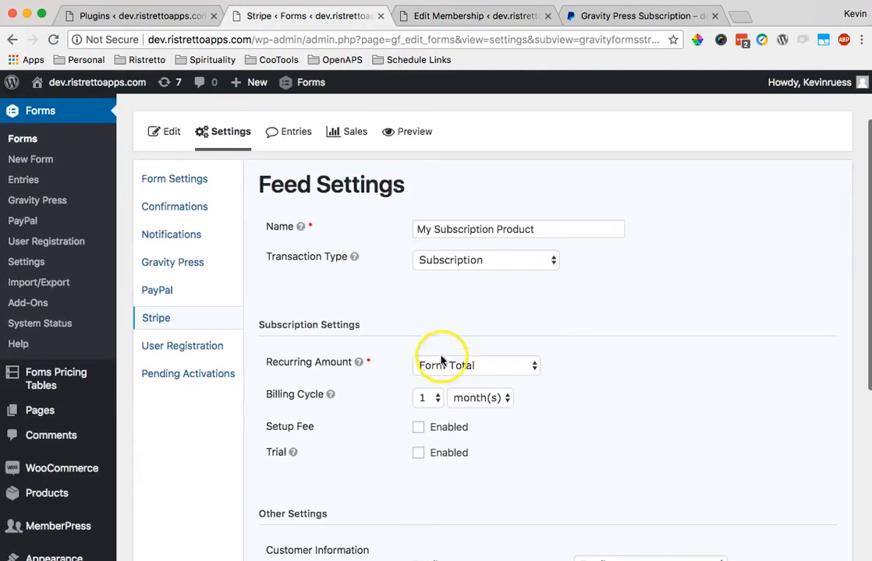
{"action": "scroll", "coordinate": [421, 327], "scroll_direction": "up", "scroll_amount": 2}
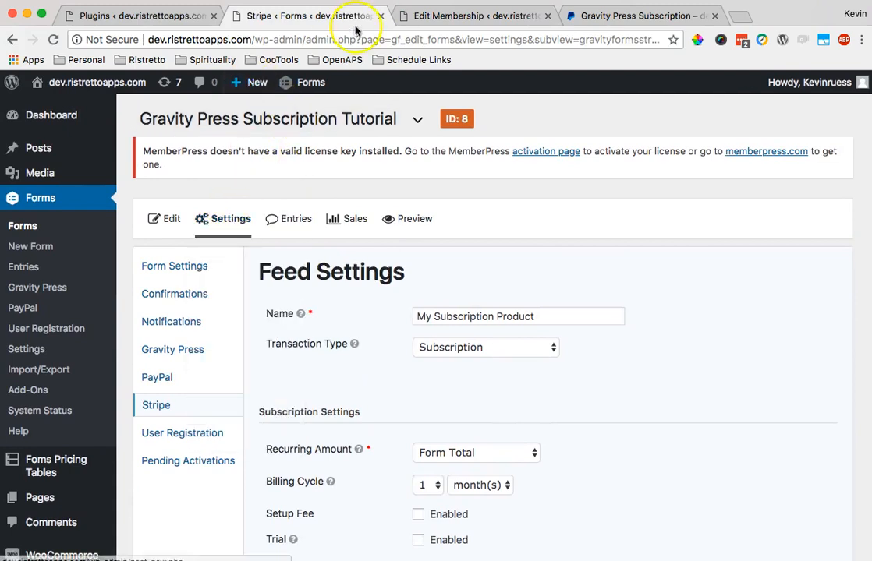
- Set Gold's price to 20, Billing Type Recurring, Interval Monthly, and update it
{"action": "left_click", "coordinate": [464, 21]}
{"action": "left_click_drag", "start_coordinate": [695, 189], "coordinate": [643, 185]}
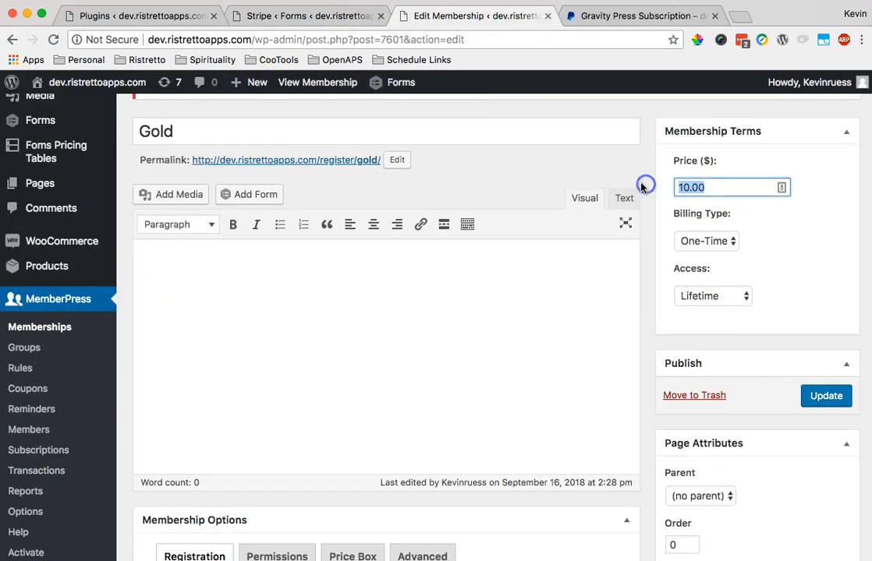
{"action": "type", "text": "20"}
{"action": "left_click", "coordinate": [786, 286]}
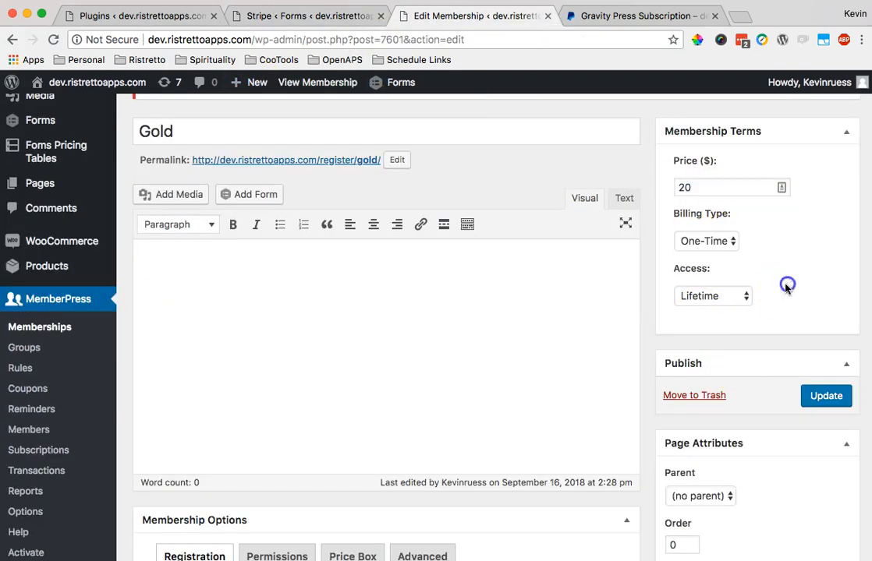
{"action": "left_click", "coordinate": [700, 245]}
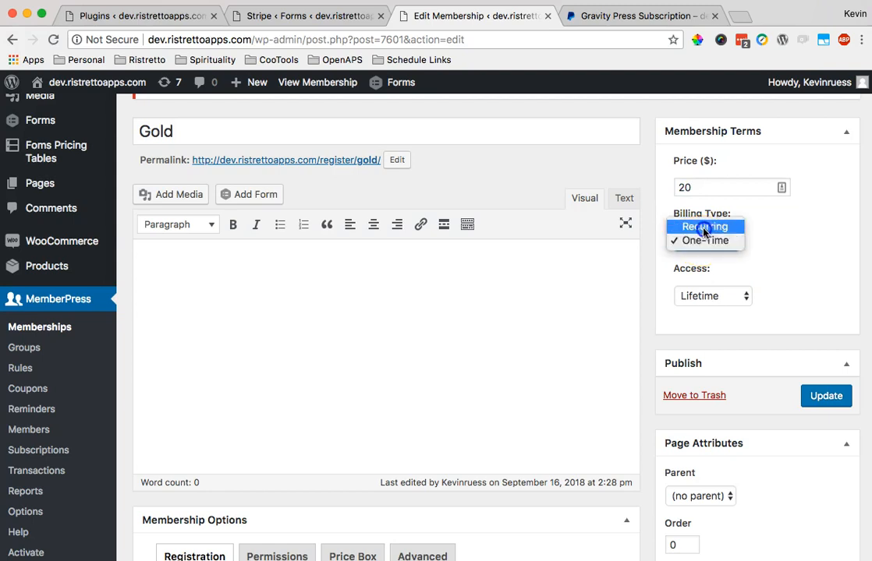
{"action": "left_click", "coordinate": [704, 232]}
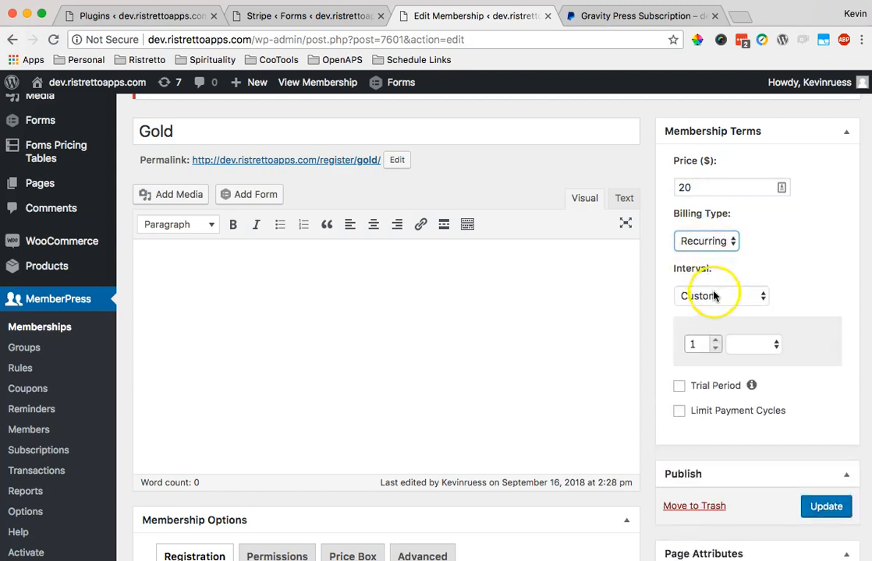
{"action": "left_click", "coordinate": [712, 296]}
{"action": "left_click", "coordinate": [713, 226]}
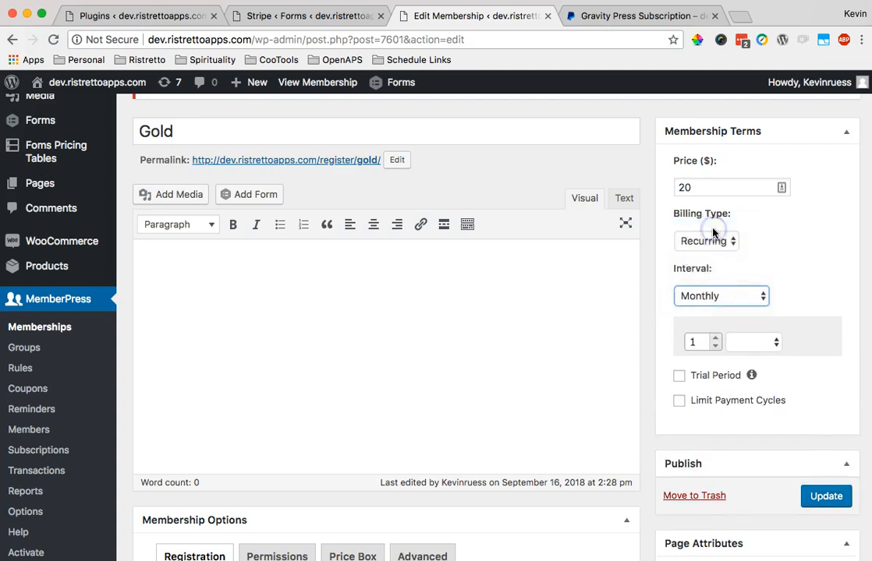
{"action": "left_click", "coordinate": [829, 450]}
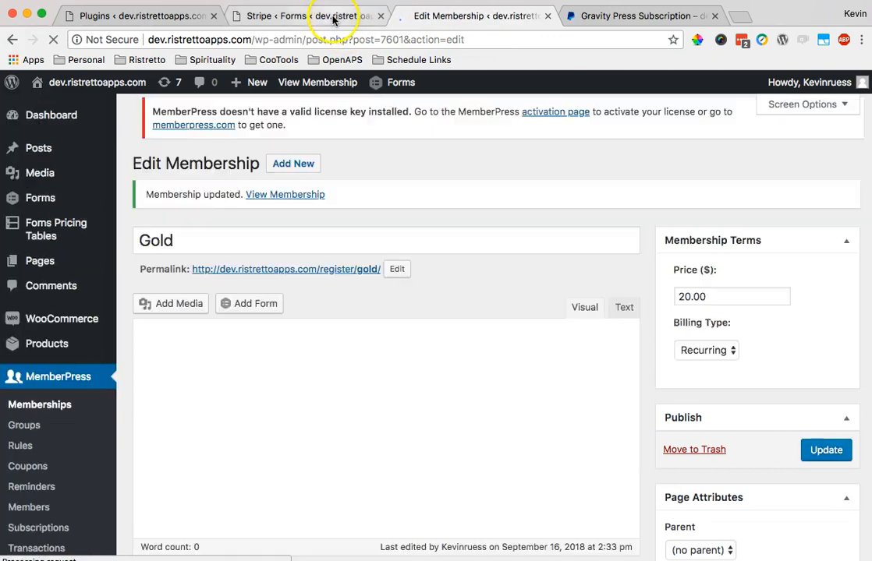
{"action": "left_click", "coordinate": [333, 17]}
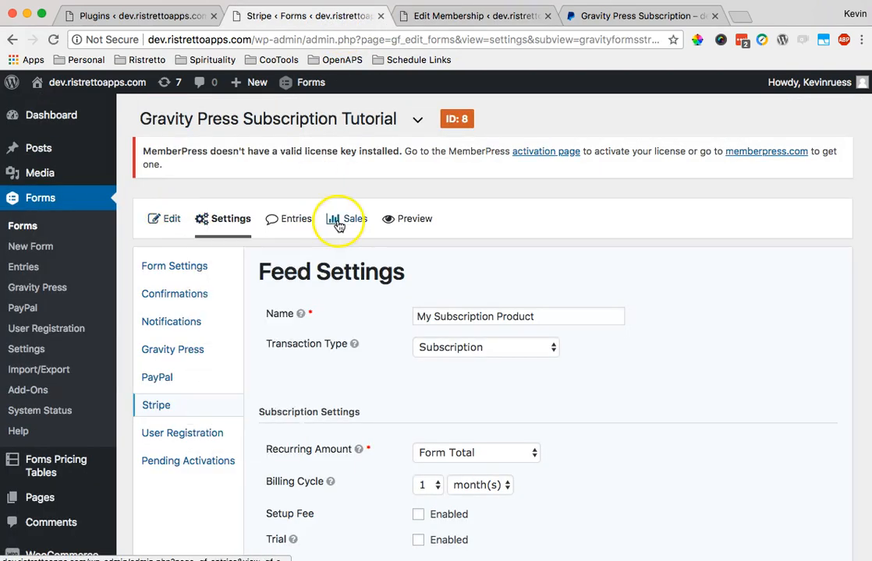
- Preview the subscription form and select Gold to check its total
{"action": "left_click", "coordinate": [411, 218]}
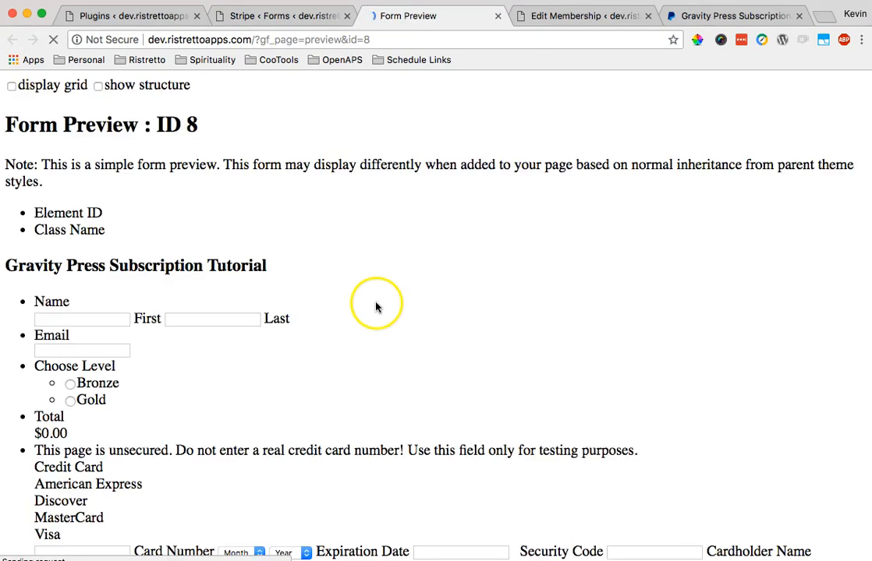
{"action": "scroll", "coordinate": [376, 305], "scroll_direction": "down", "scroll_amount": 3}
{"action": "left_click", "coordinate": [66, 236]}
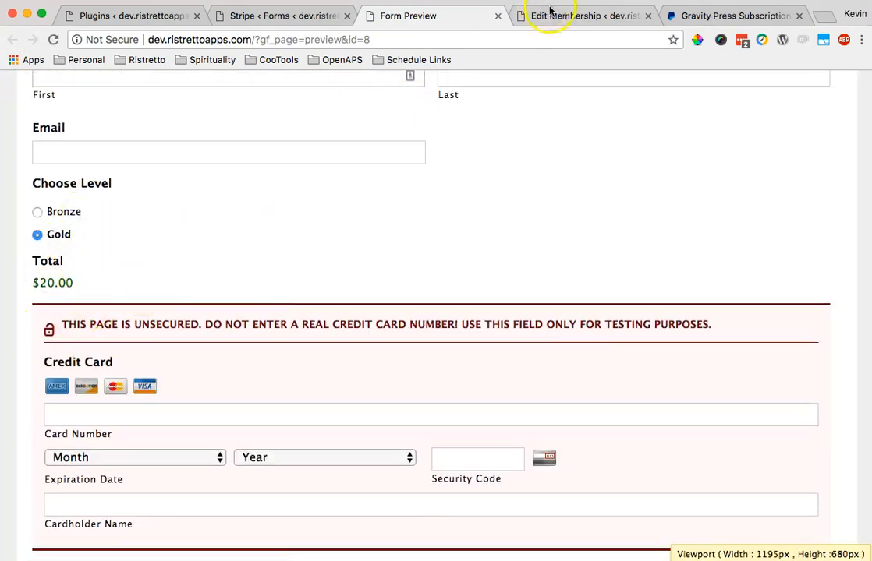
{"action": "left_click", "coordinate": [550, 13]}
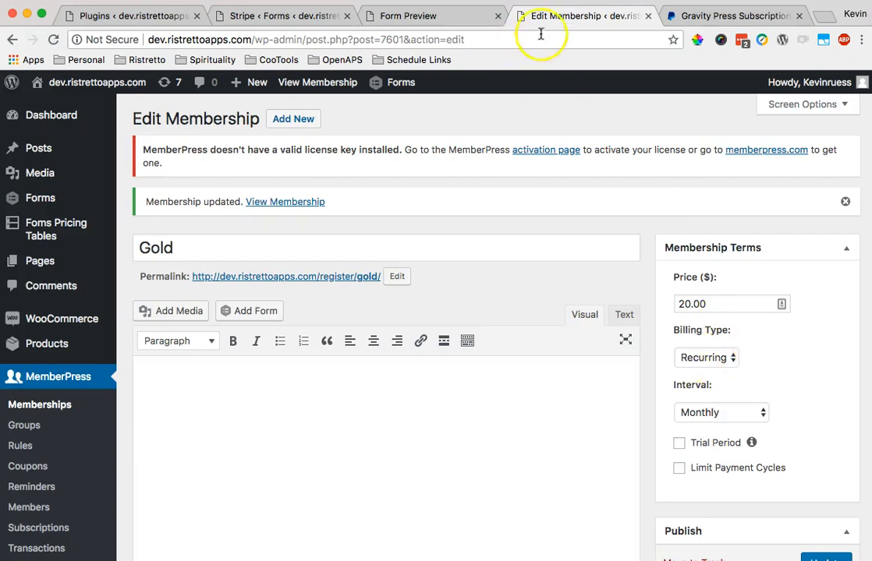
{"action": "left_click", "coordinate": [483, 15]}
{"action": "left_click", "coordinate": [495, 16]}
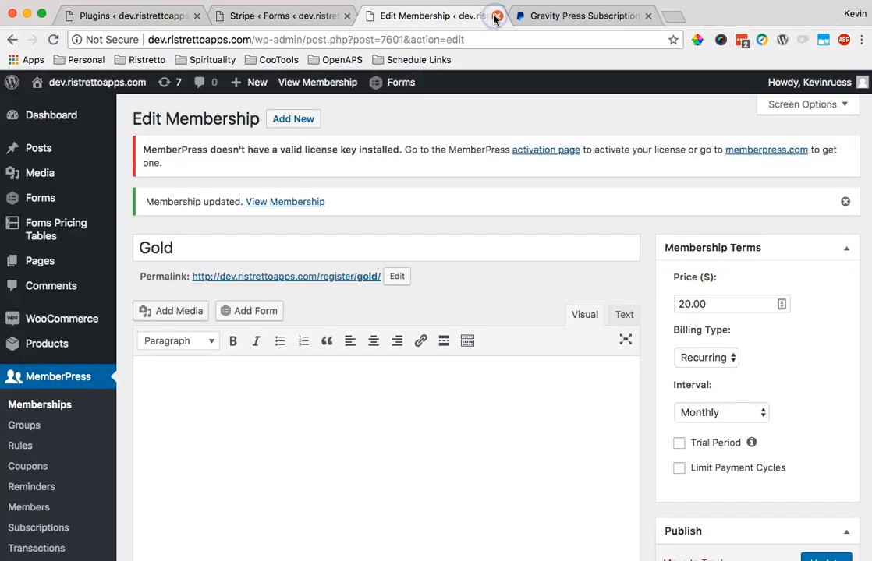
- Look over the Gravity Press Subscription page, then the Stripe feed settings
{"action": "scroll", "coordinate": [517, 216], "scroll_direction": "down", "scroll_amount": 3}
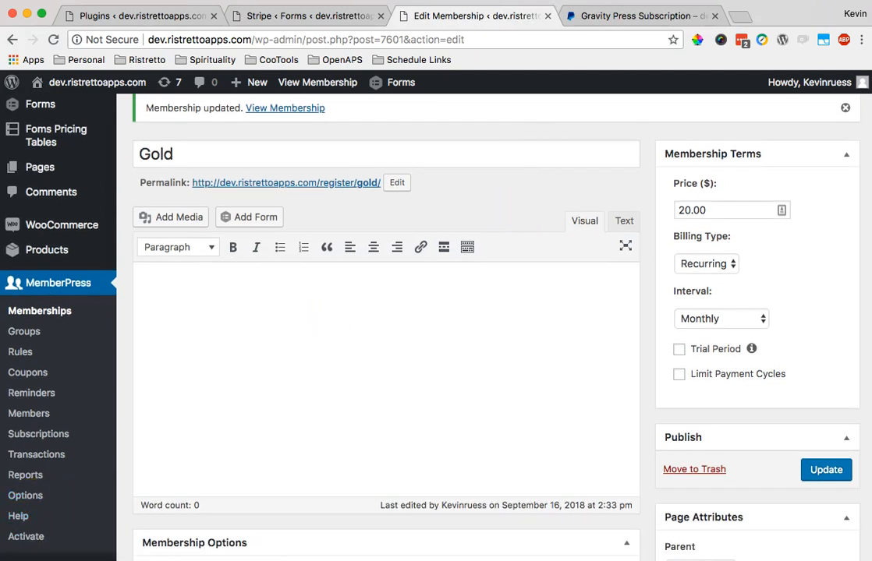
{"action": "scroll", "coordinate": [262, 386], "scroll_direction": "down", "scroll_amount": 2}
{"action": "scroll", "coordinate": [193, 367], "scroll_direction": "up", "scroll_amount": 2}
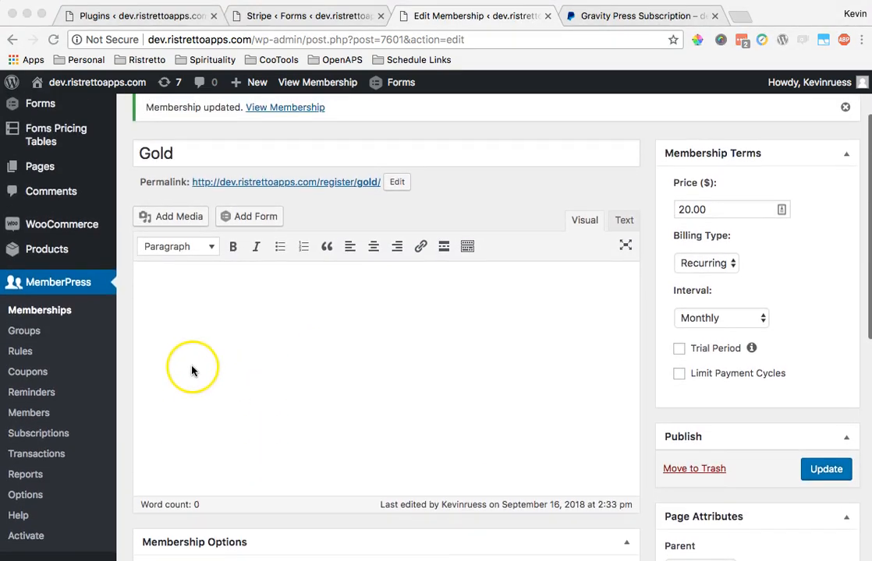
{"action": "left_click", "coordinate": [129, 341]}
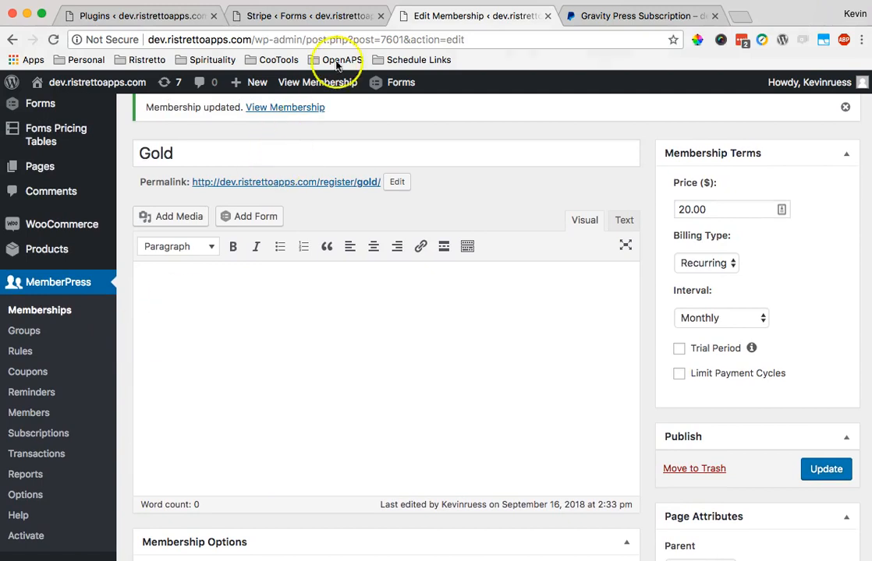
{"action": "left_click", "coordinate": [605, 17]}
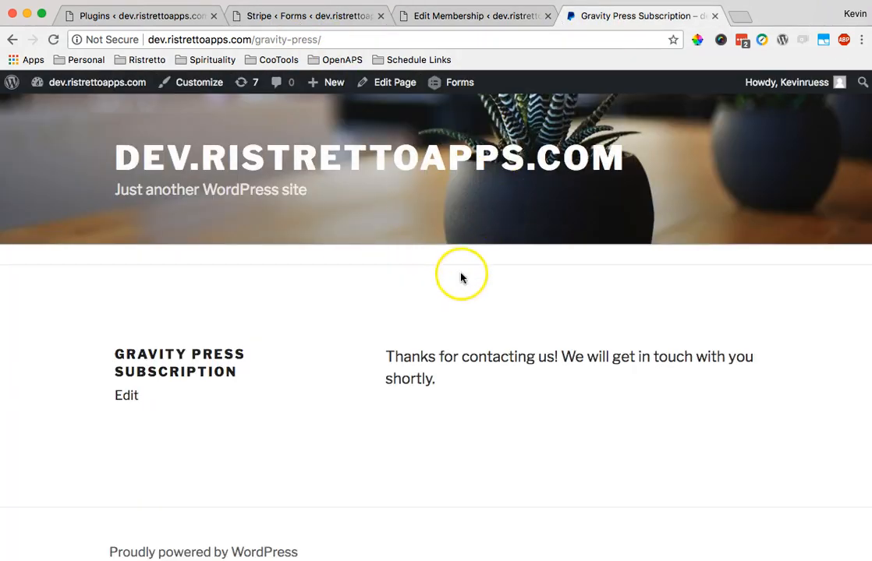
{"action": "left_click", "coordinate": [361, 16]}
{"action": "scroll", "coordinate": [278, 290], "scroll_direction": "down", "scroll_amount": 5}
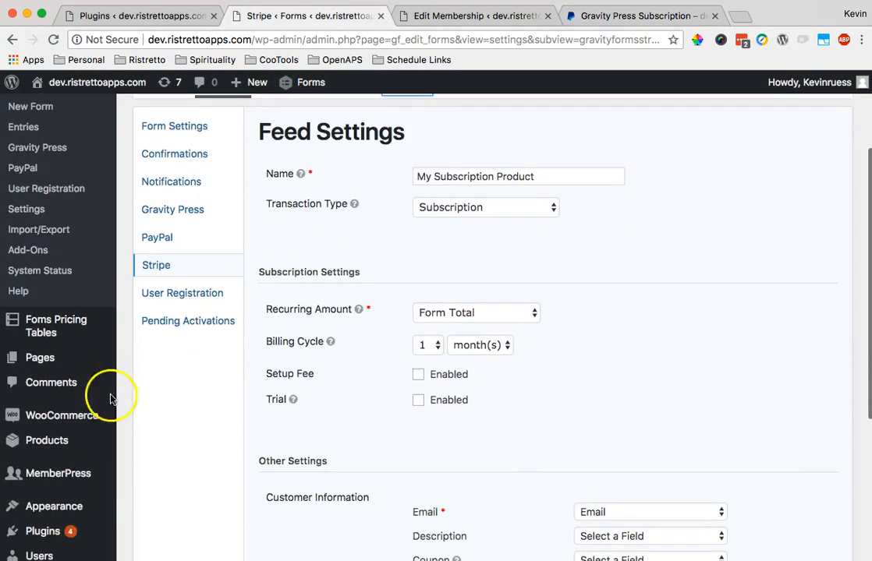
- Open MemberPress Subscriptions: no Recurring items and 1 Non-Recurring entry
{"action": "mouse_move", "coordinate": [77, 431]}
{"action": "left_click", "coordinate": [184, 425]}
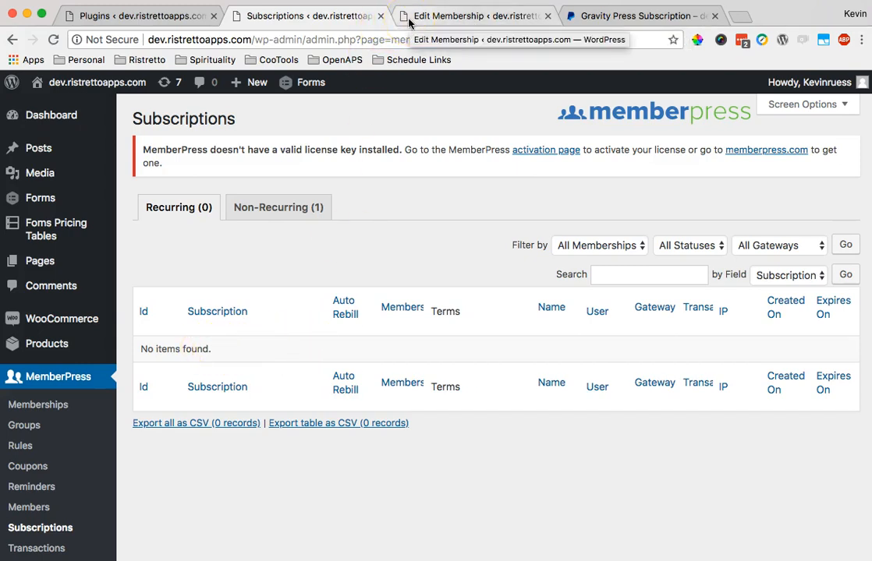
- Open Form Entries in a new tab, switch to Gravity Press Subscription Tutorial, and view its entry
{"action": "mouse_move", "coordinate": [58, 200]}
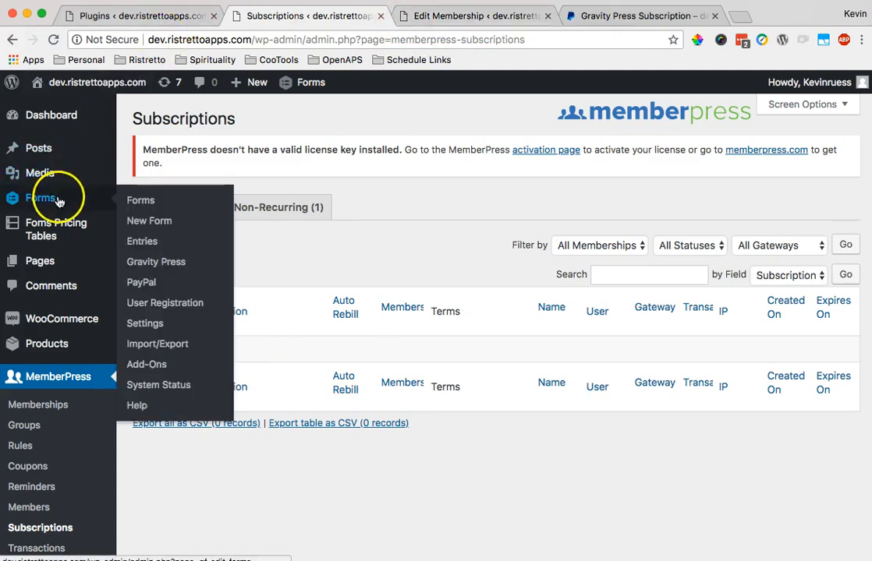
{"action": "right_click", "coordinate": [152, 244]}
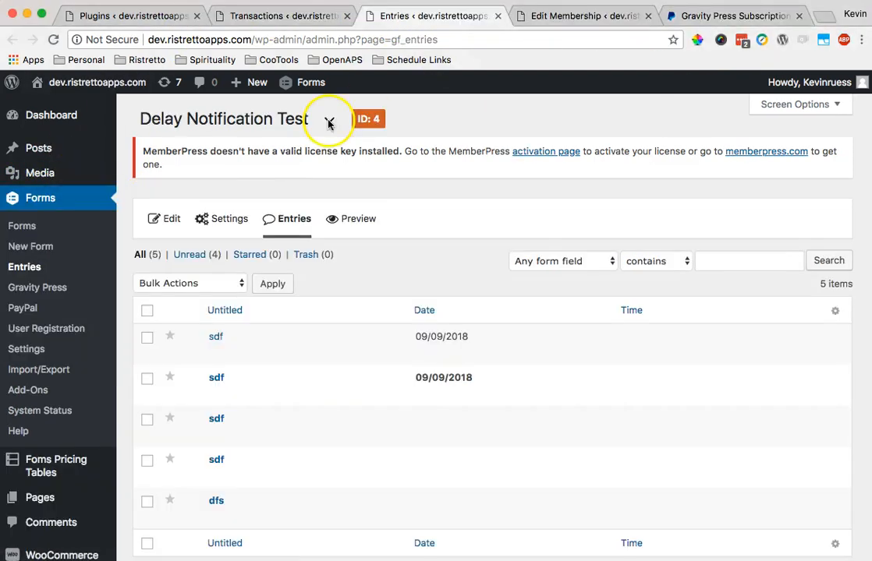
{"action": "left_click", "coordinate": [328, 121]}
{"action": "left_click", "coordinate": [266, 225]}
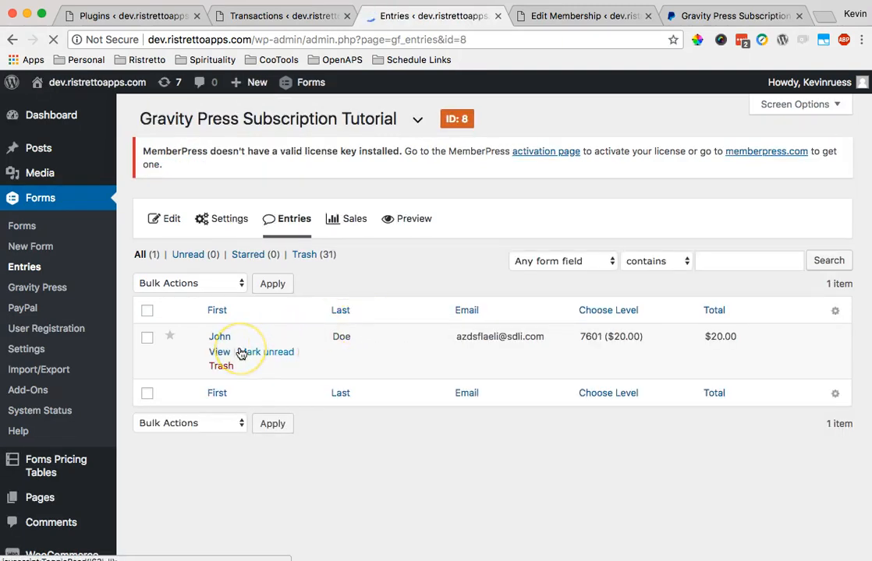
{"action": "scroll", "coordinate": [219, 354], "scroll_direction": "down", "scroll_amount": 1}
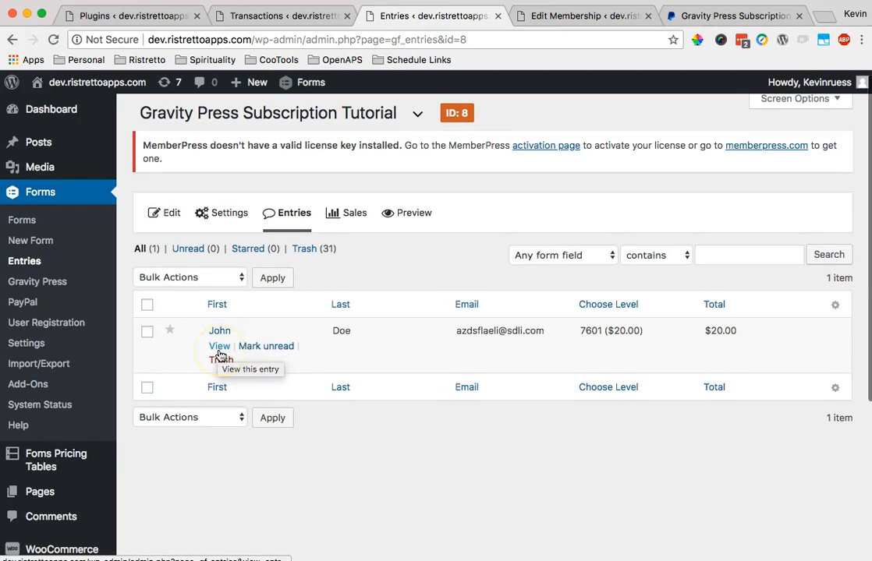
{"action": "left_click", "coordinate": [219, 348]}
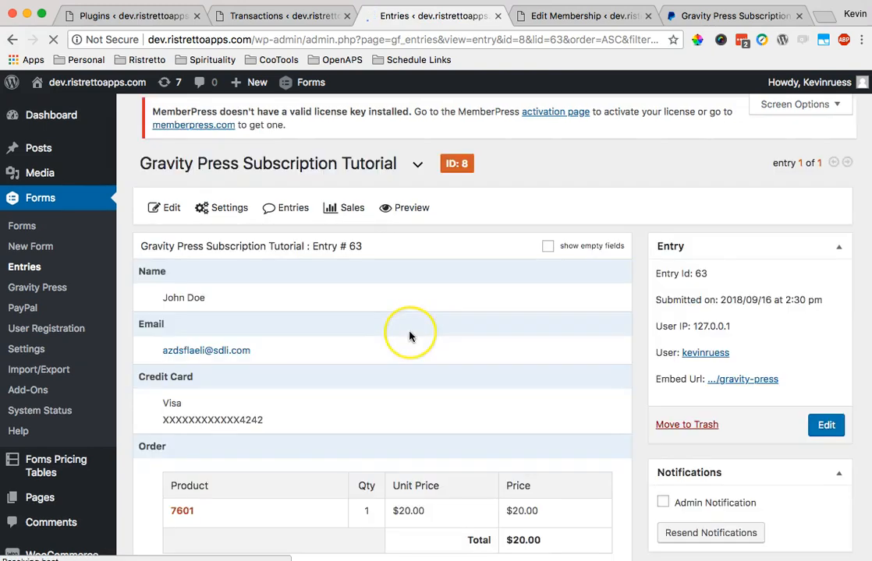
- Look over the entry's details, then go back to the entries list
{"action": "scroll", "coordinate": [411, 337], "scroll_direction": "down", "scroll_amount": 3}
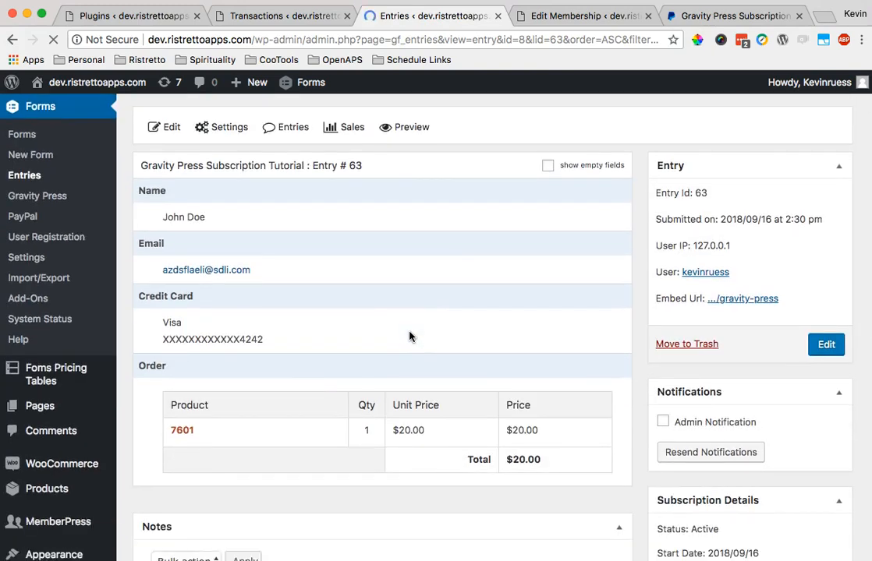
{"action": "scroll", "coordinate": [411, 337], "scroll_direction": "up", "scroll_amount": 2}
{"action": "scroll", "coordinate": [411, 336], "scroll_direction": "up", "scroll_amount": 1}
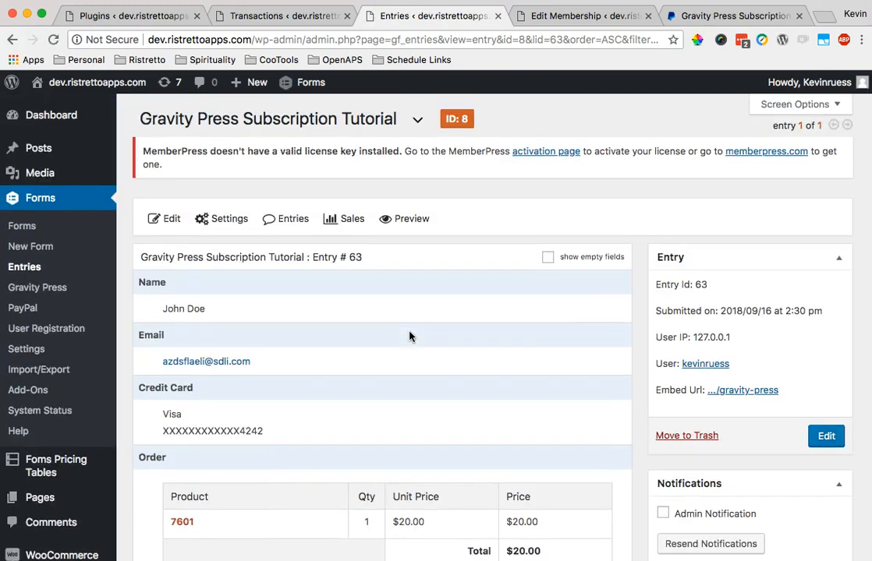
{"action": "scroll", "coordinate": [411, 336], "scroll_direction": "down", "scroll_amount": 1}
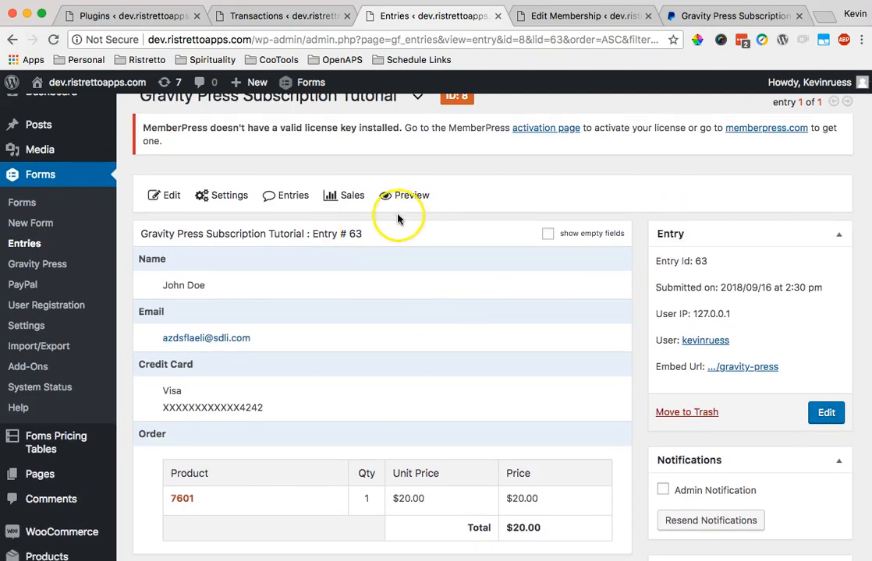
{"action": "left_click", "coordinate": [12, 39]}
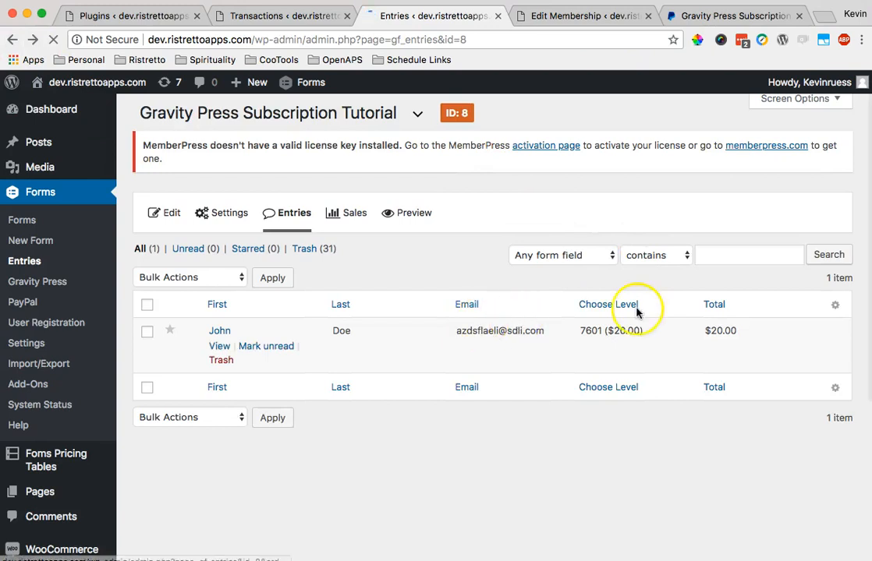
- Search the entries by the copied email address and open the matching entry #63
{"action": "left_click_drag", "start_coordinate": [545, 330], "coordinate": [457, 330]}
{"action": "left_click", "coordinate": [775, 249]}
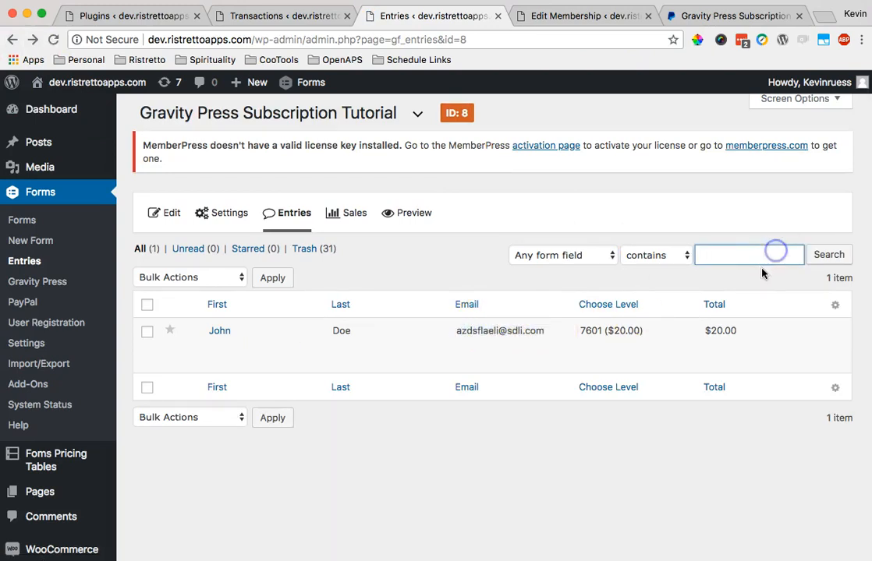
{"action": "left_click_drag", "start_coordinate": [541, 334], "coordinate": [465, 331]}
{"action": "key", "text": "super+c"}
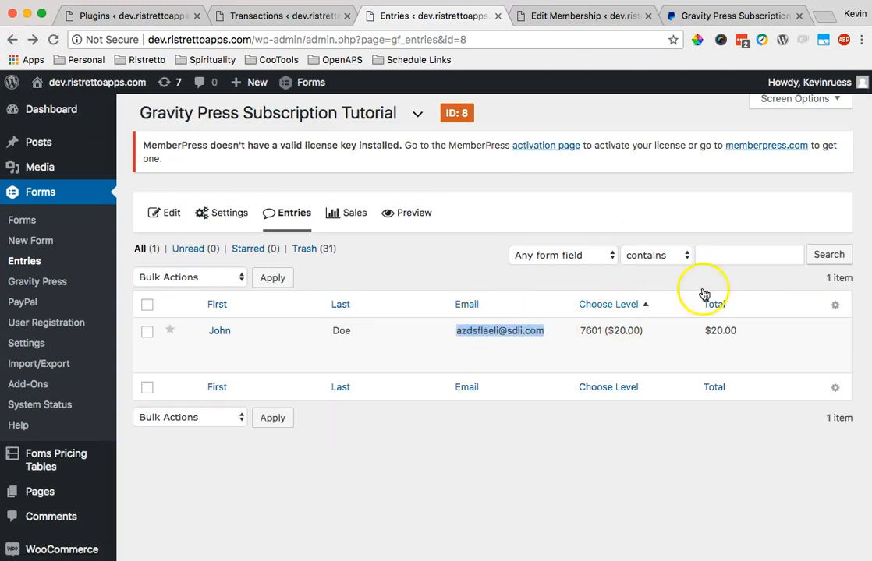
{"action": "left_click", "coordinate": [795, 254]}
{"action": "key", "text": "super+v"}
{"action": "left_click", "coordinate": [829, 254]}
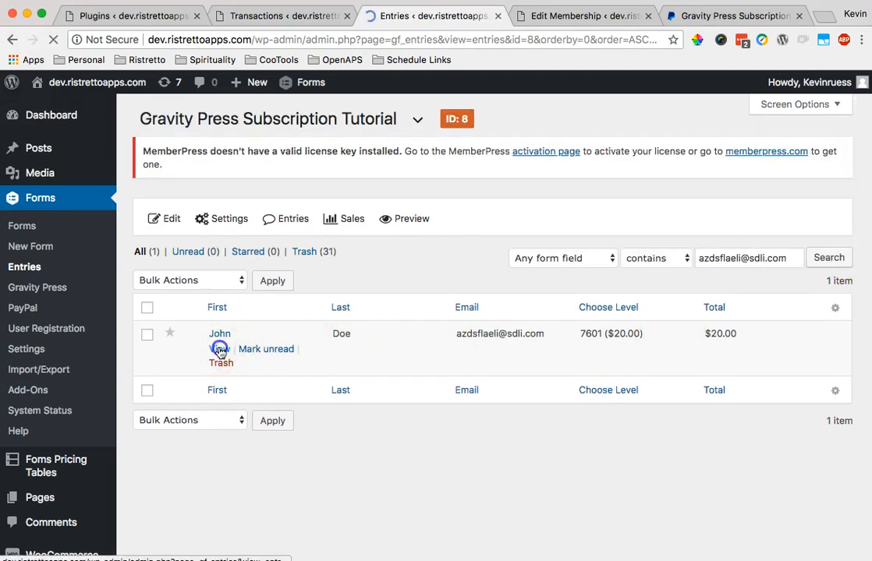
{"action": "left_click", "coordinate": [396, 349]}
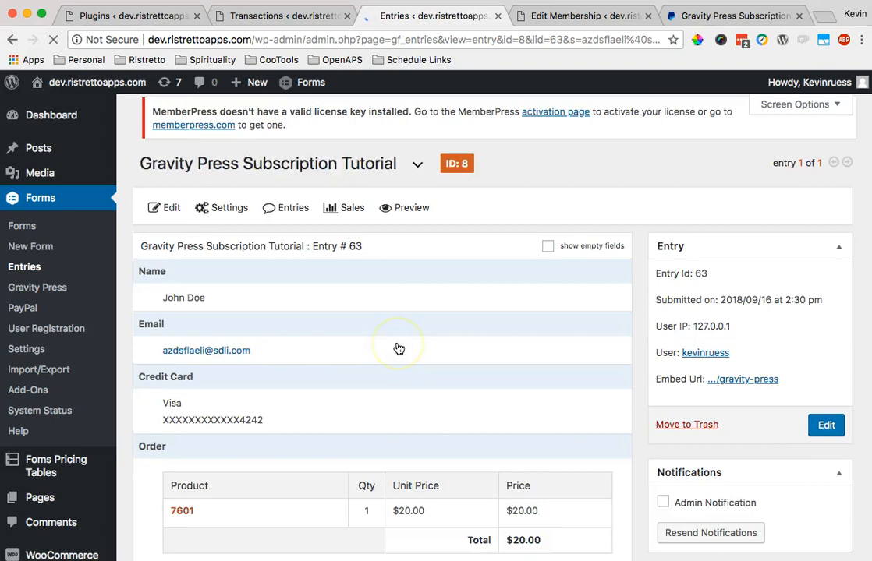
- Check entry #63's active $20.00 Stripe subscription, then go back to MemberPress Transactions
{"action": "scroll", "coordinate": [398, 349], "scroll_direction": "down", "scroll_amount": 5}
{"action": "scroll", "coordinate": [399, 348], "scroll_direction": "down", "scroll_amount": 5}
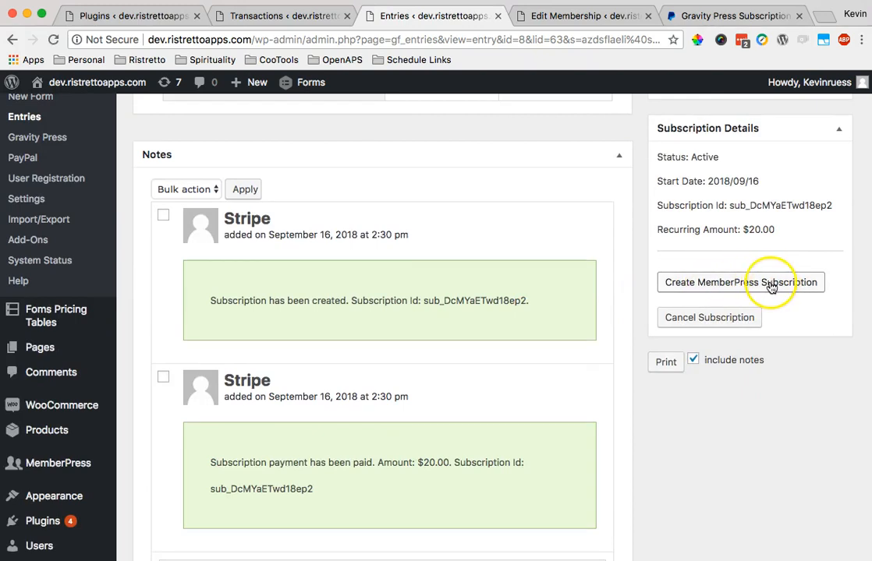
{"action": "left_click", "coordinate": [243, 17]}
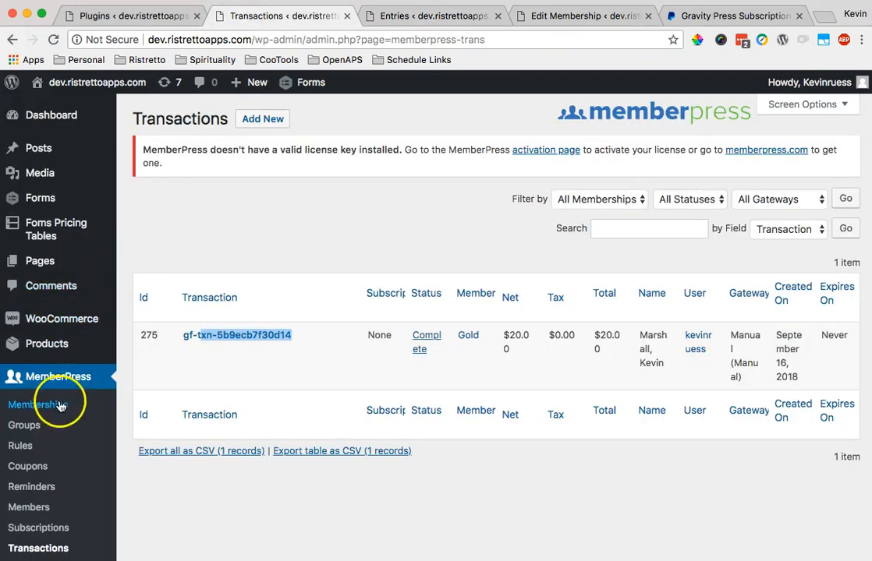
- Confirm MemberPress Subscriptions has no recurring subscriptions, then return to entry #63
{"action": "scroll", "coordinate": [61, 407], "scroll_direction": "down", "scroll_amount": 3}
{"action": "left_click", "coordinate": [62, 430]}
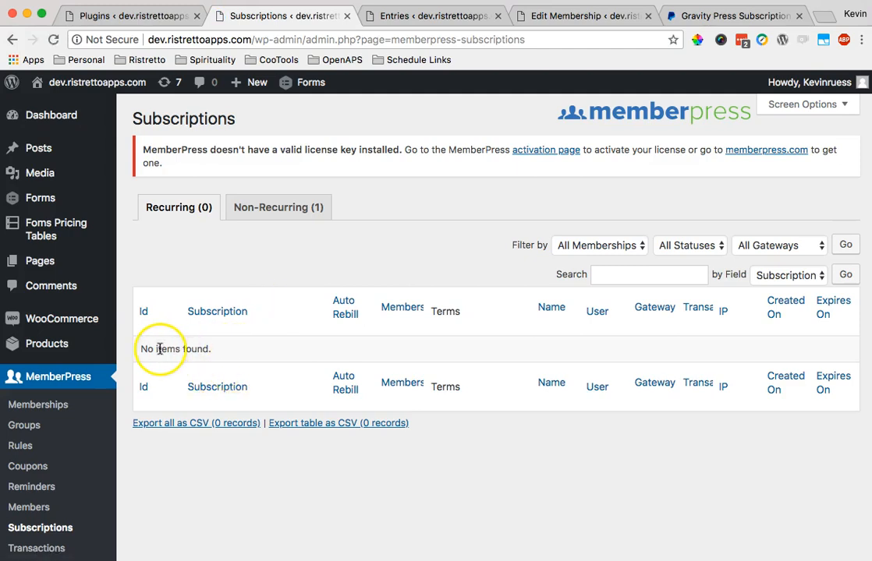
{"action": "left_click", "coordinate": [453, 14]}
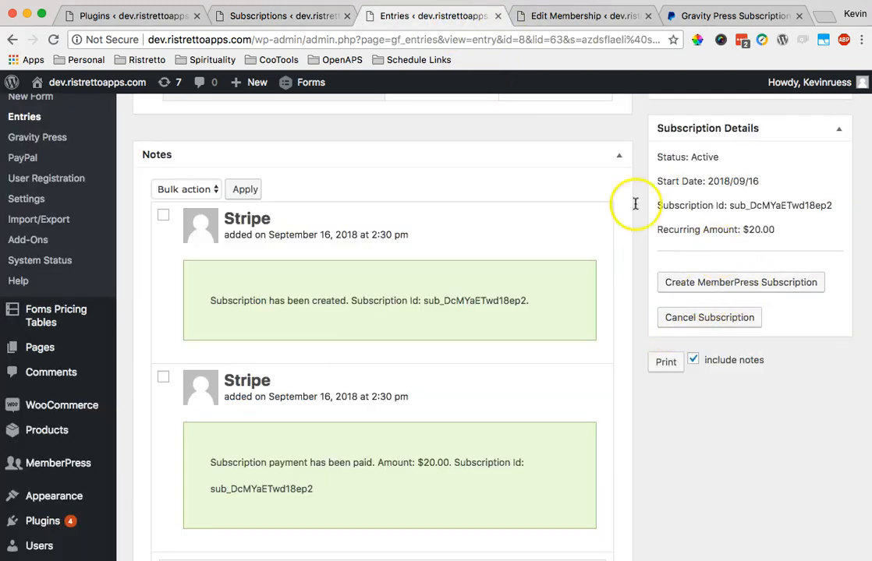
- Recheck the empty subscriptions list and choose Create MemberPress Subscription on entry #63
{"action": "left_click", "coordinate": [286, 17]}
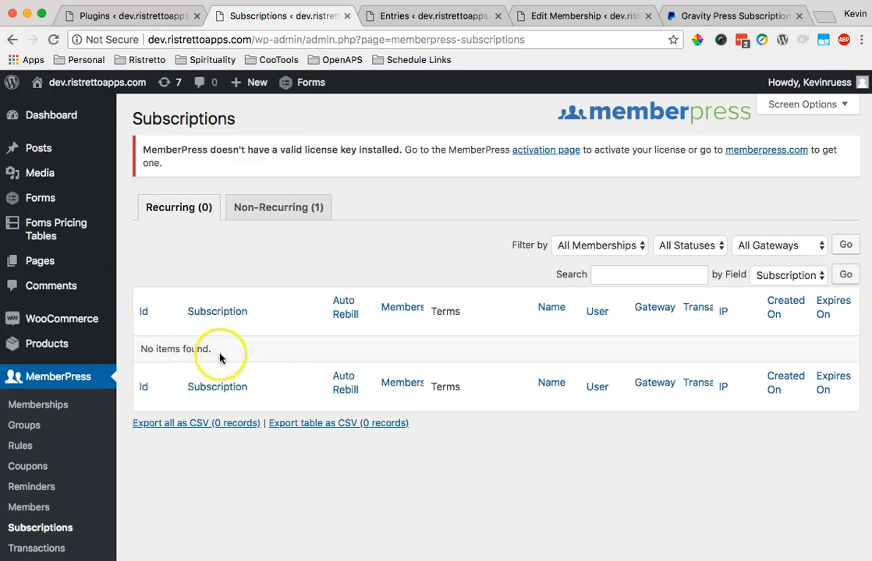
{"action": "left_click", "coordinate": [444, 16]}
{"action": "left_click", "coordinate": [719, 283]}
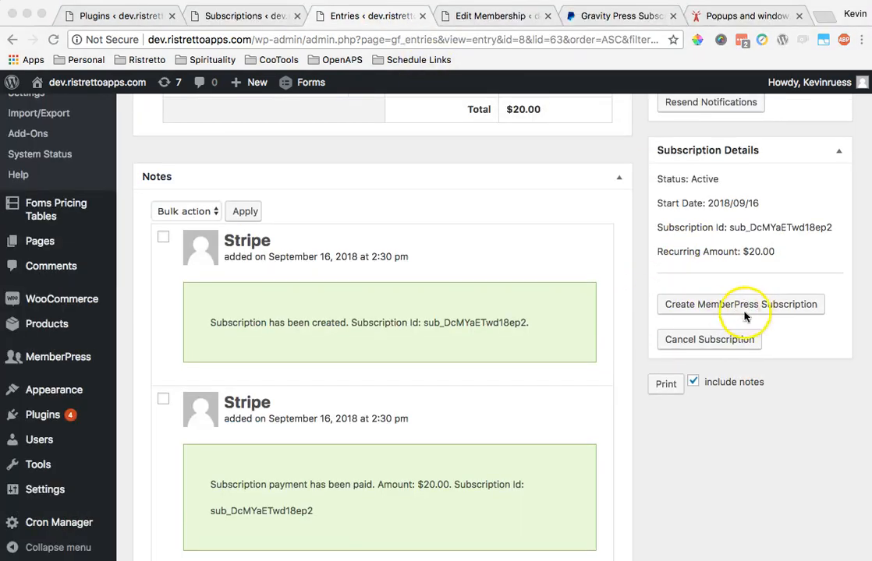
- Confirm creation and reload MemberPress Subscriptions to show the recurring $20/month Gold subscription with auto rebill
{"action": "left_click", "coordinate": [810, 345]}
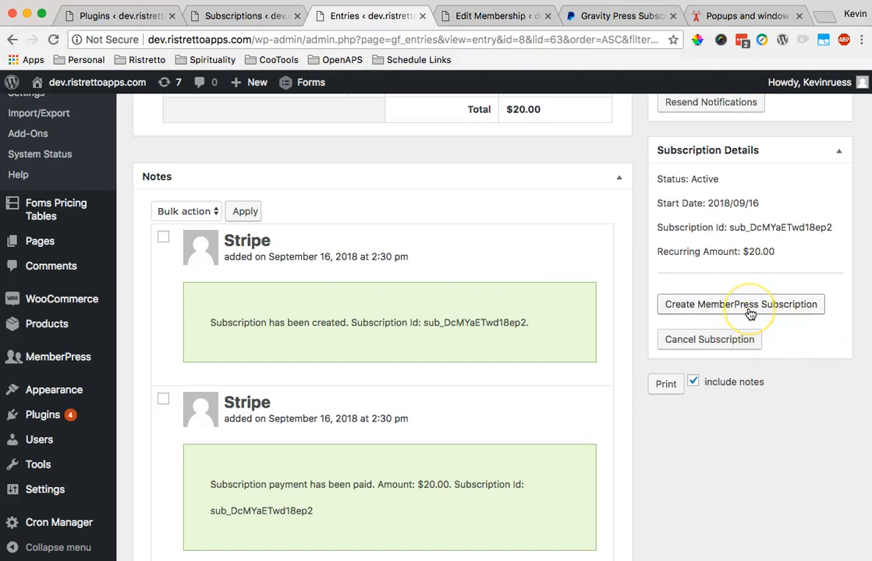
{"action": "scroll", "coordinate": [749, 313], "scroll_direction": "down", "scroll_amount": 1}
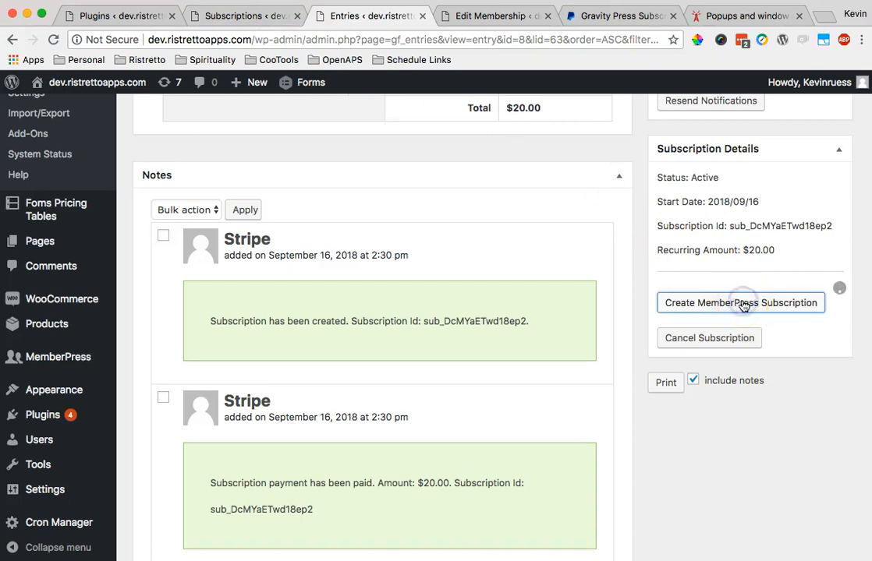
{"action": "left_click", "coordinate": [258, 16]}
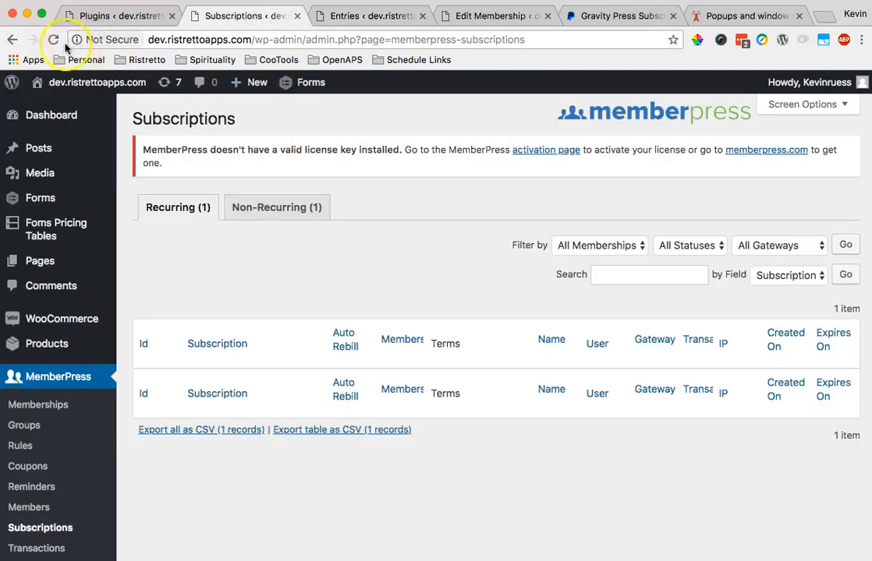
{"action": "left_click", "coordinate": [53, 39]}
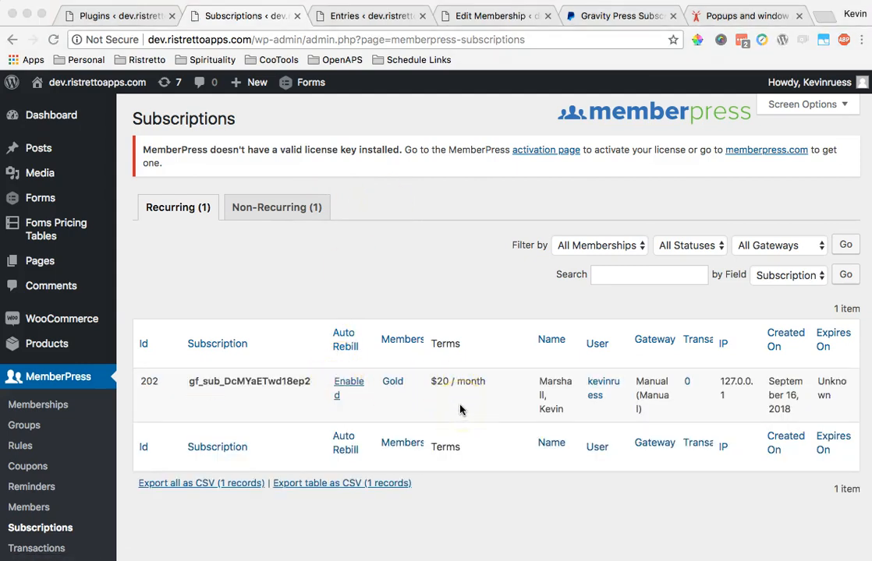
{"action": "left_click", "coordinate": [398, 390]}
{"action": "left_click", "coordinate": [370, 15]}
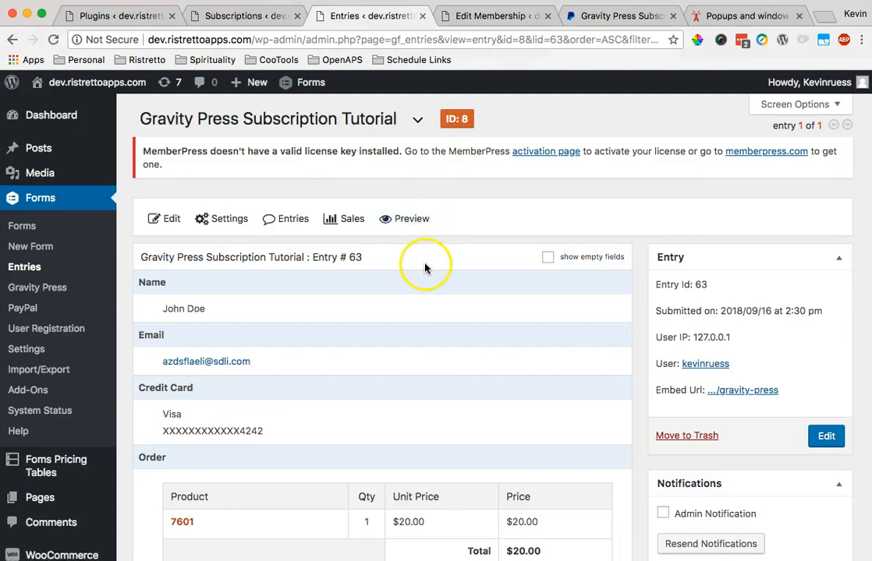
{"action": "scroll", "coordinate": [425, 268], "scroll_direction": "down", "scroll_amount": 10}
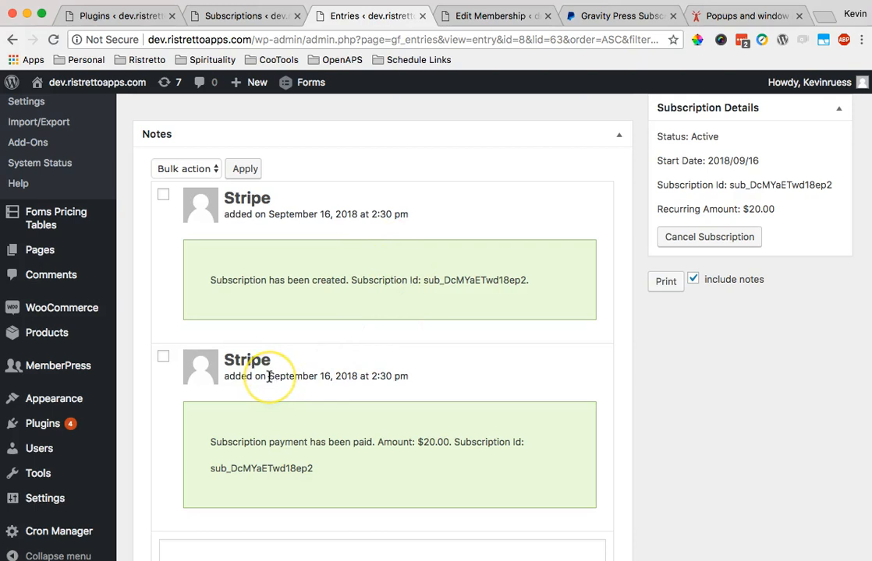
{"action": "left_click_drag", "start_coordinate": [269, 377], "coordinate": [358, 376]}
{"action": "left_click", "coordinate": [261, 17]}
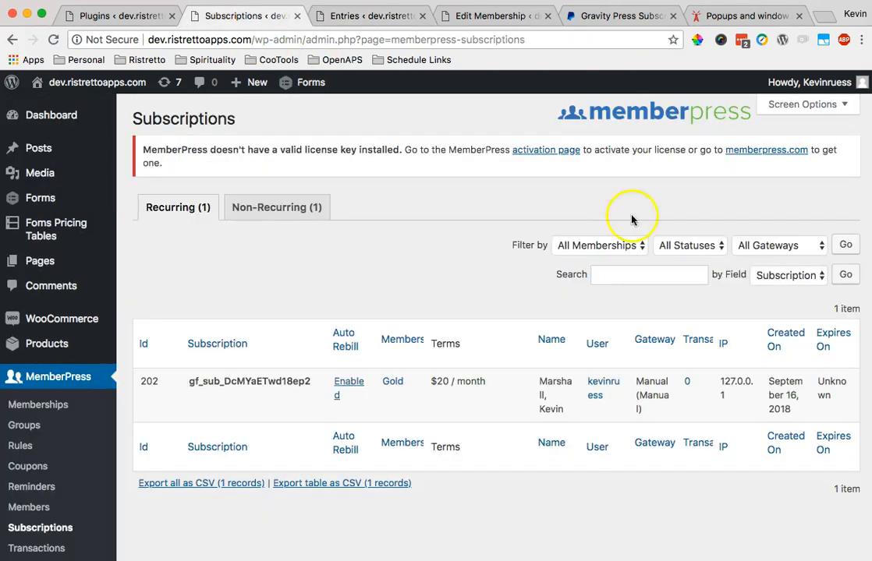
{"action": "left_click", "coordinate": [784, 396]}
{"action": "left_click_drag", "start_coordinate": [784, 395], "coordinate": [773, 383]}
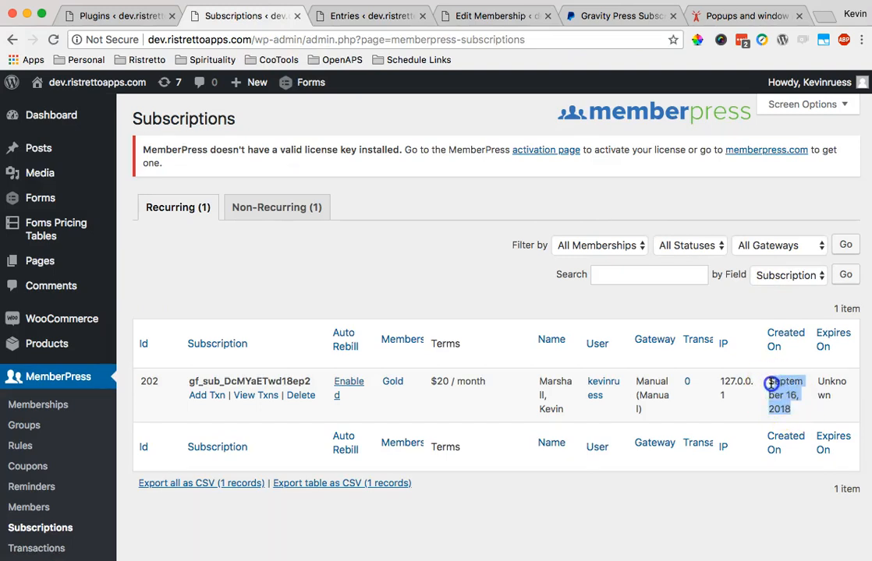
{"action": "left_click_drag", "start_coordinate": [793, 412], "coordinate": [769, 389]}
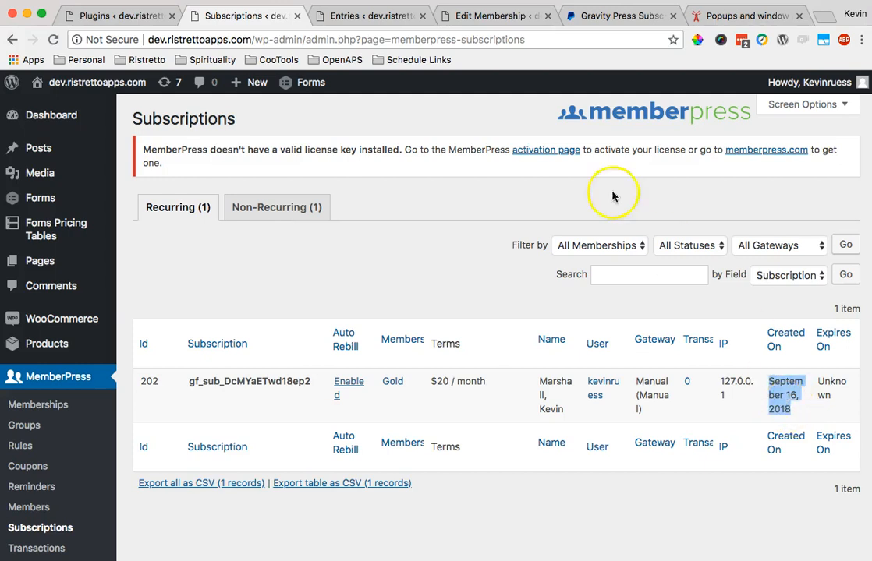
{"action": "left_click", "coordinate": [394, 19]}
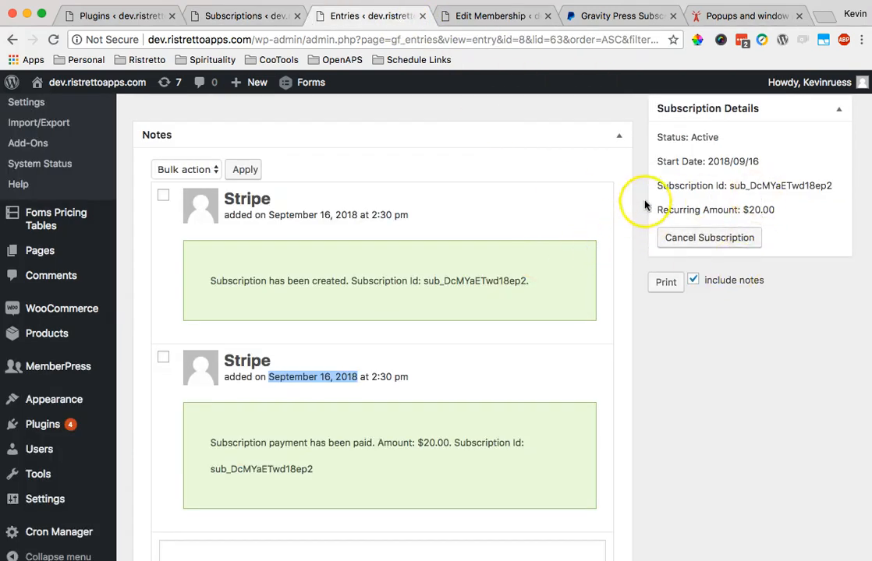
{"action": "left_click", "coordinate": [224, 15]}
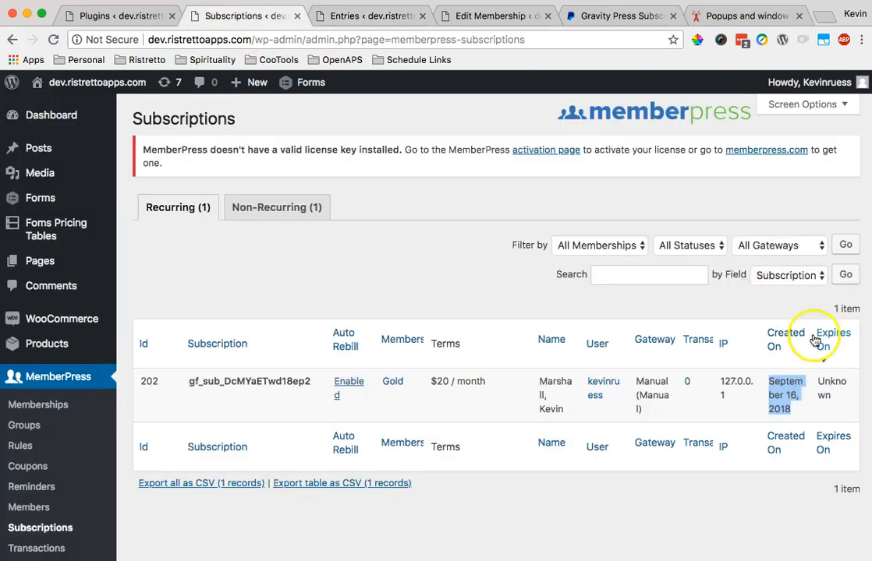
{"action": "left_click", "coordinate": [789, 403]}
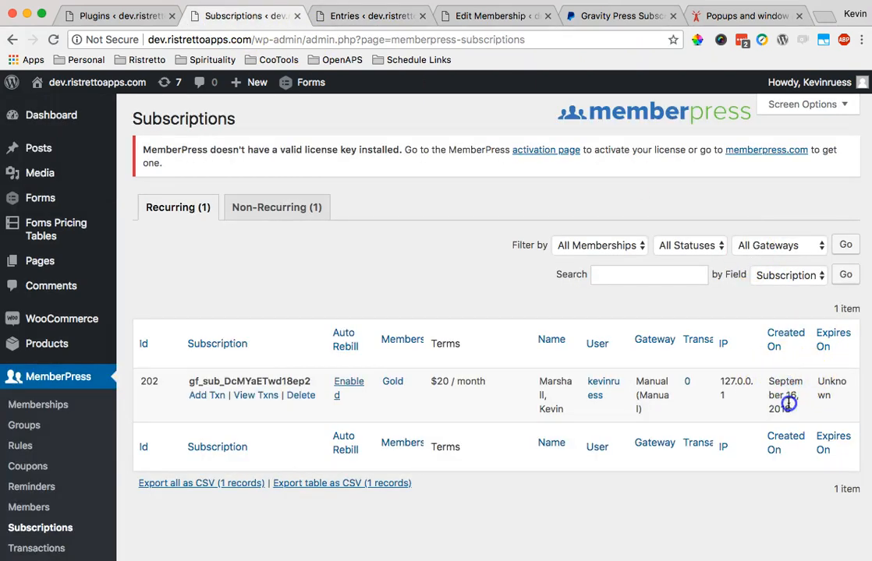
{"action": "left_click_drag", "start_coordinate": [792, 415], "coordinate": [772, 390]}
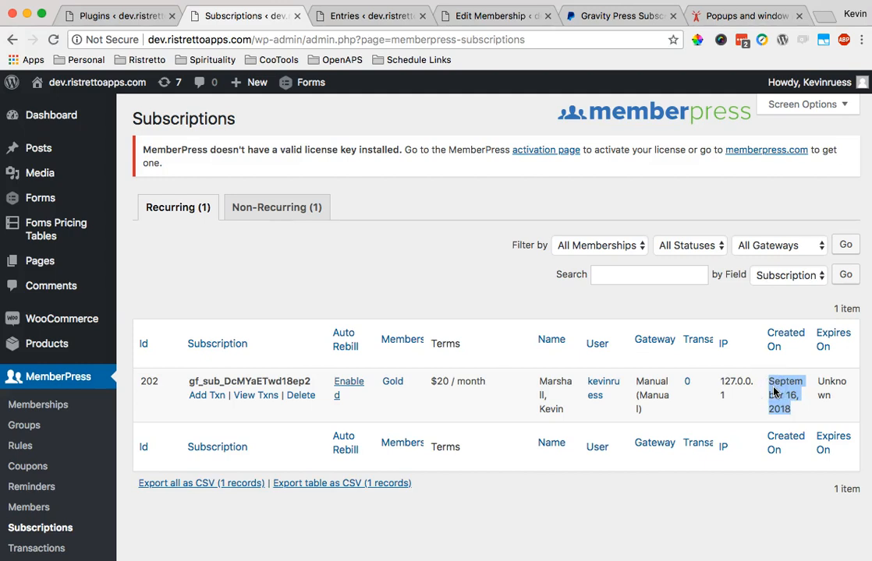
{"action": "left_click", "coordinate": [373, 15]}
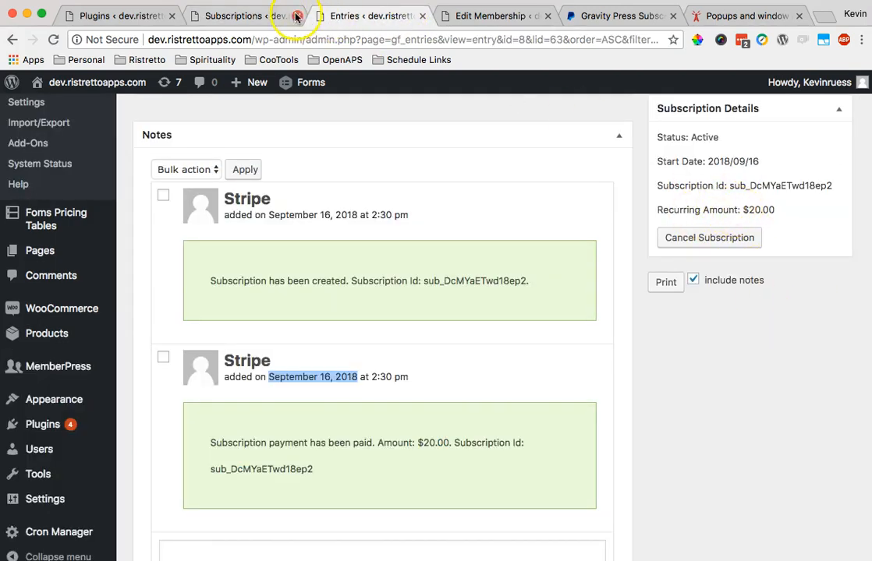
{"action": "left_click", "coordinate": [254, 16]}
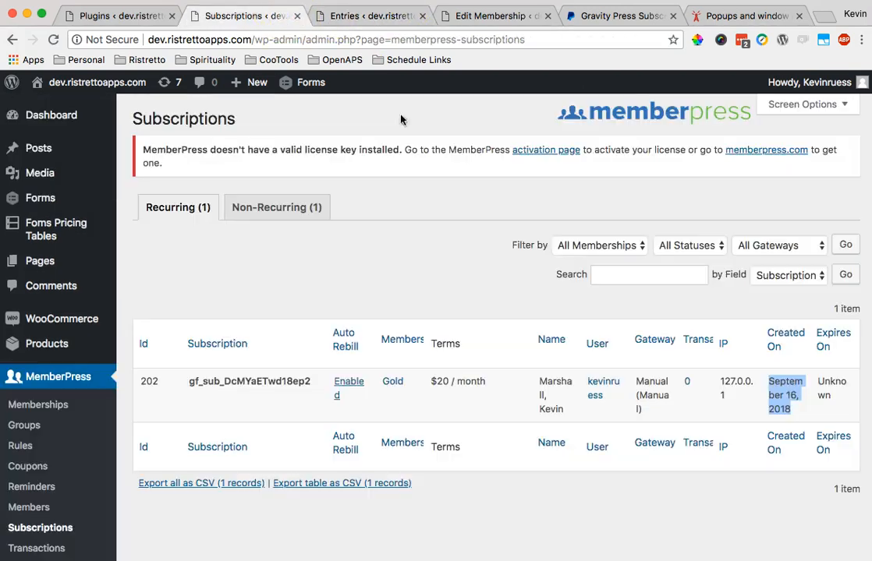
{"action": "left_click", "coordinate": [388, 16]}
{"action": "scroll", "coordinate": [577, 234], "scroll_direction": "up", "scroll_amount": 3}
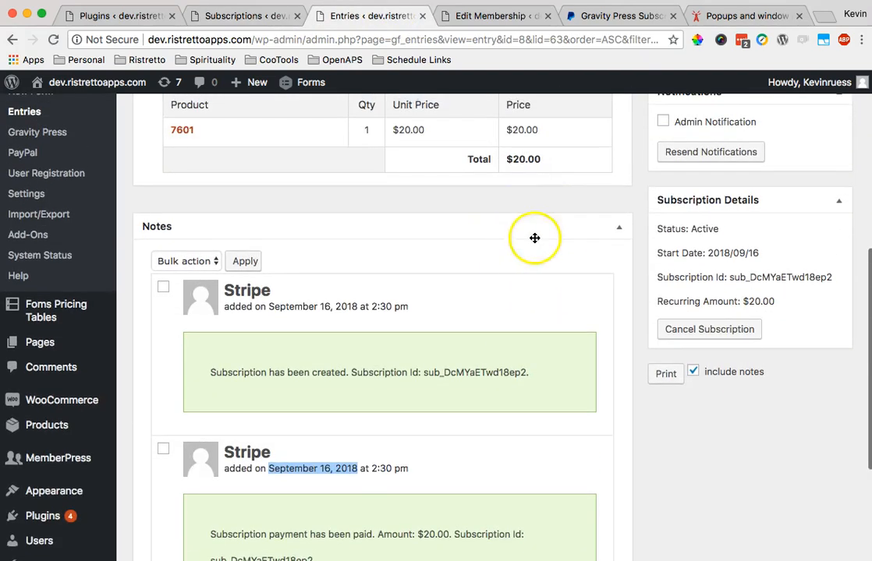
{"action": "scroll", "coordinate": [534, 238], "scroll_direction": "up", "scroll_amount": 2}
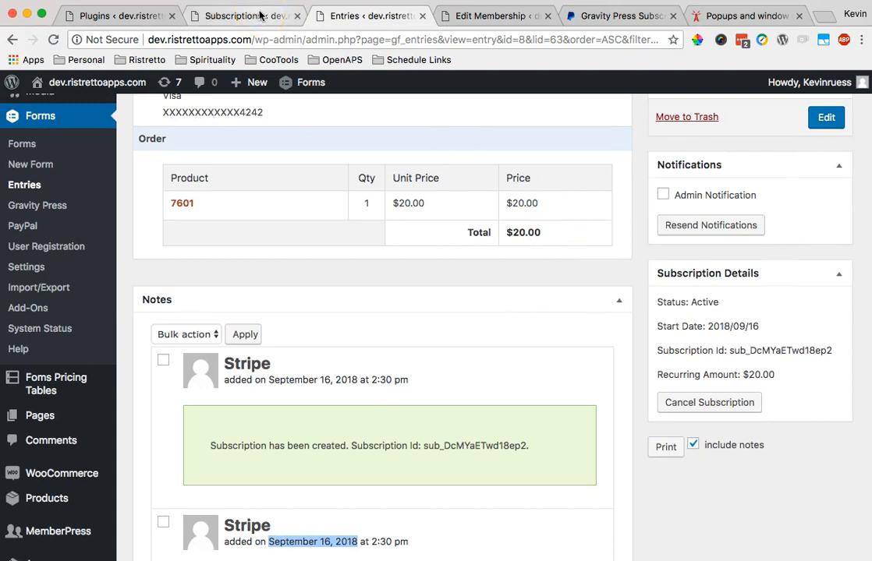
{"action": "left_click", "coordinate": [260, 16]}
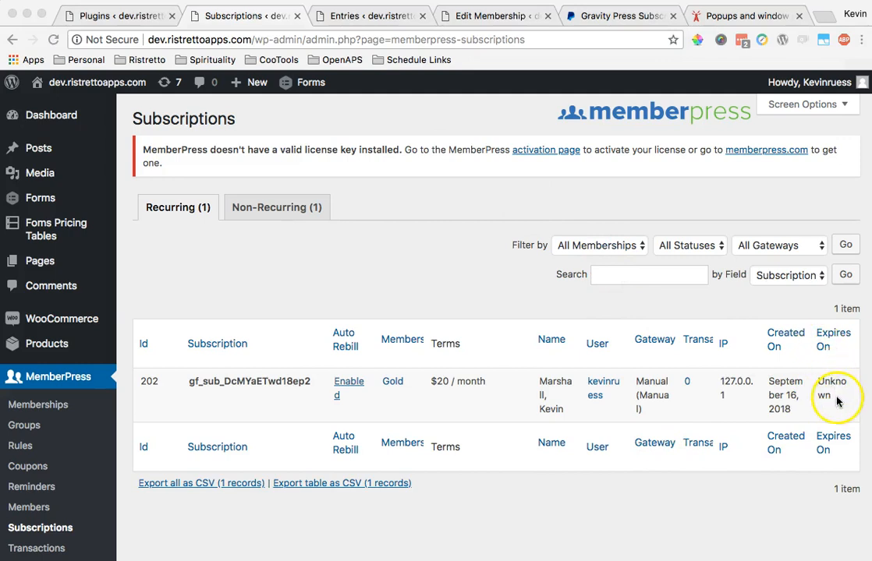
{"action": "left_click", "coordinate": [837, 401]}
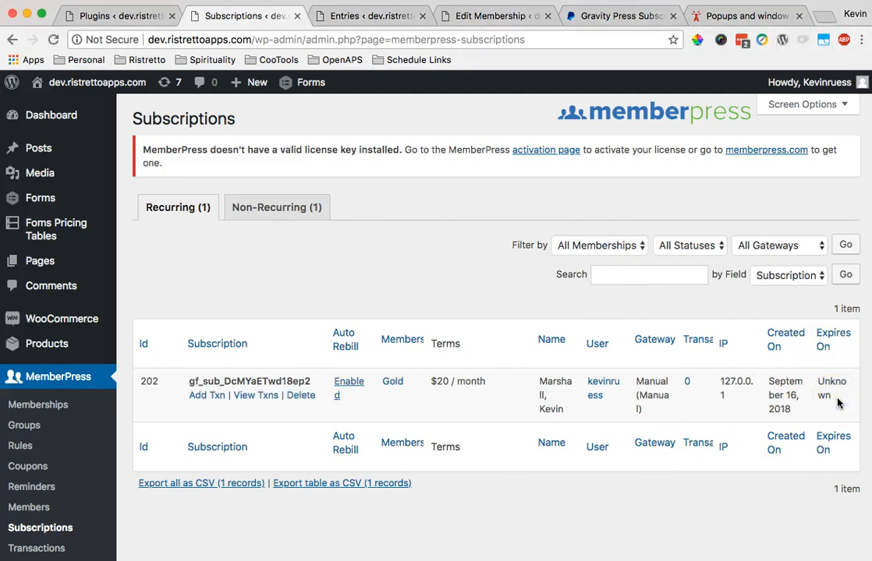
{"action": "left_click", "coordinate": [373, 17]}
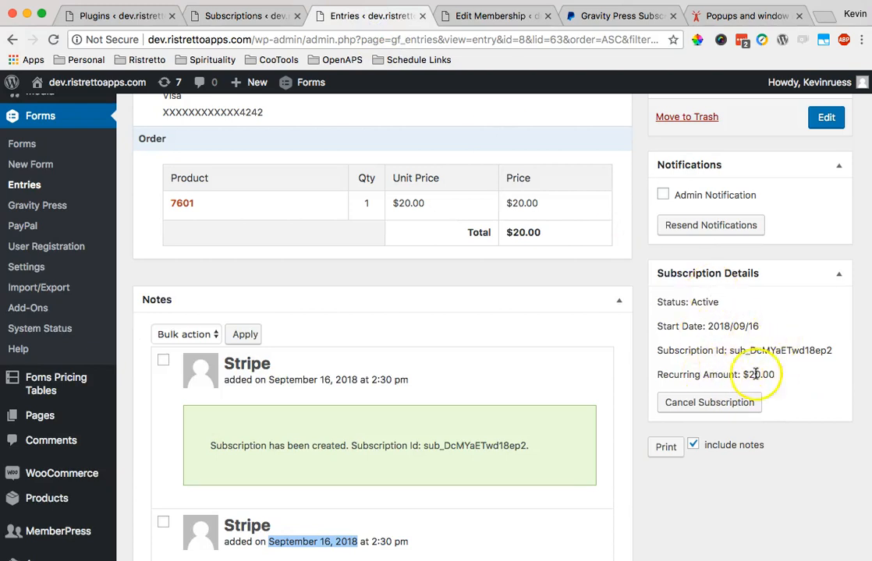
{"action": "left_click", "coordinate": [248, 15]}
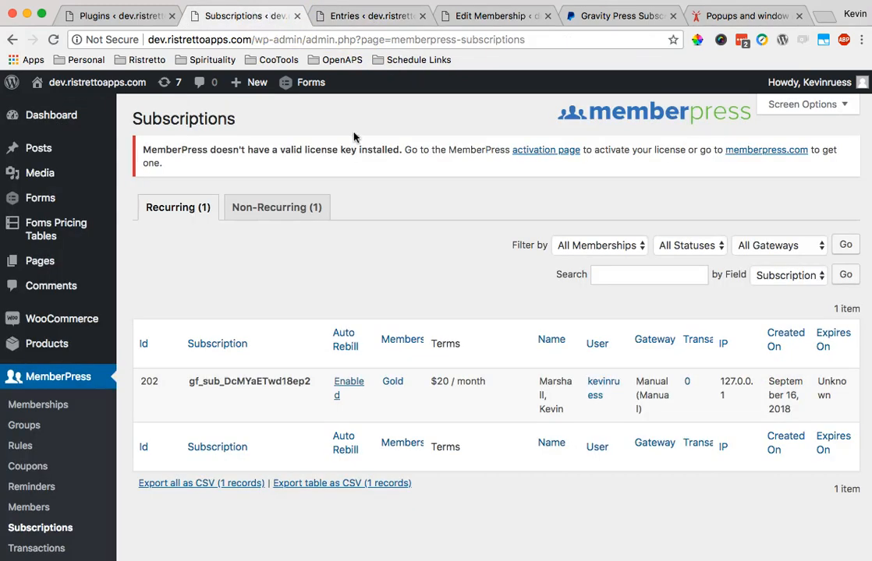
{"action": "left_click", "coordinate": [372, 16]}
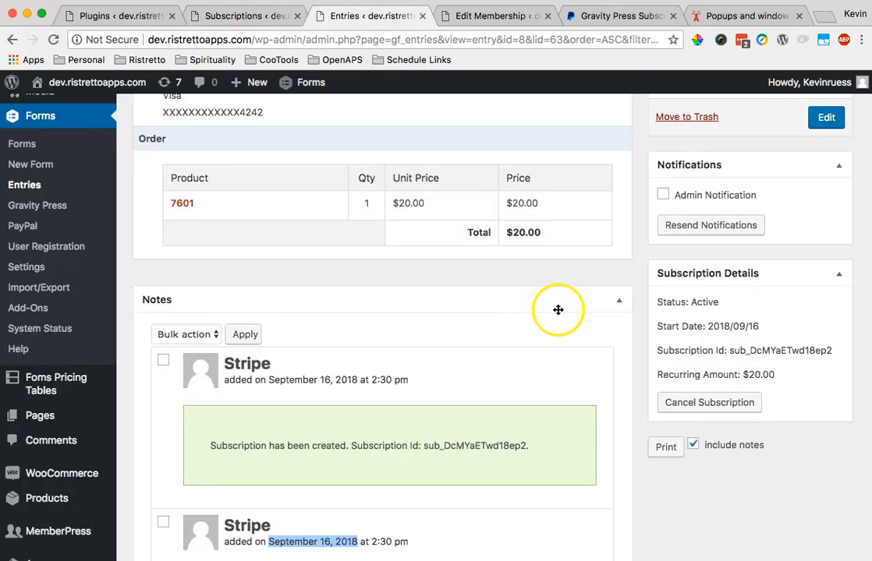
{"action": "scroll", "coordinate": [559, 310], "scroll_direction": "up", "scroll_amount": 10}
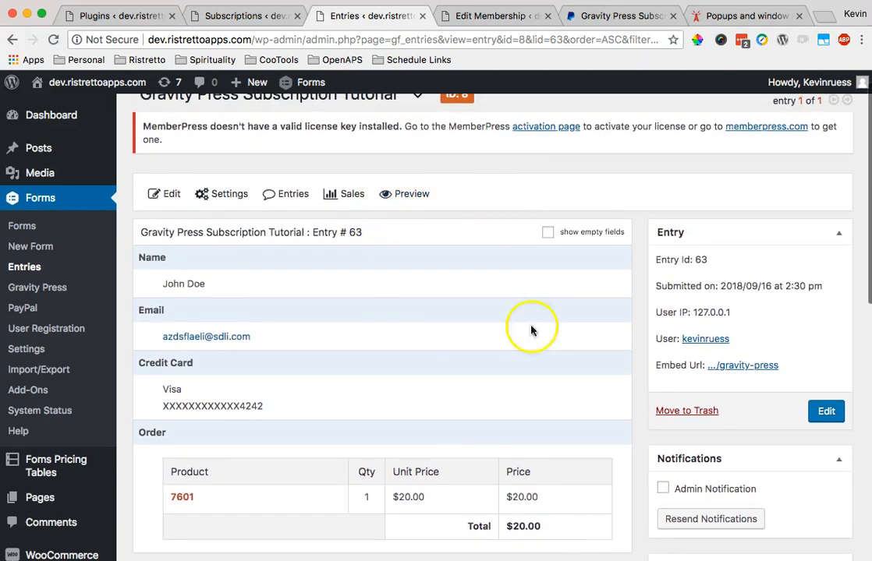
{"action": "scroll", "coordinate": [514, 312], "scroll_direction": "down", "scroll_amount": 4}
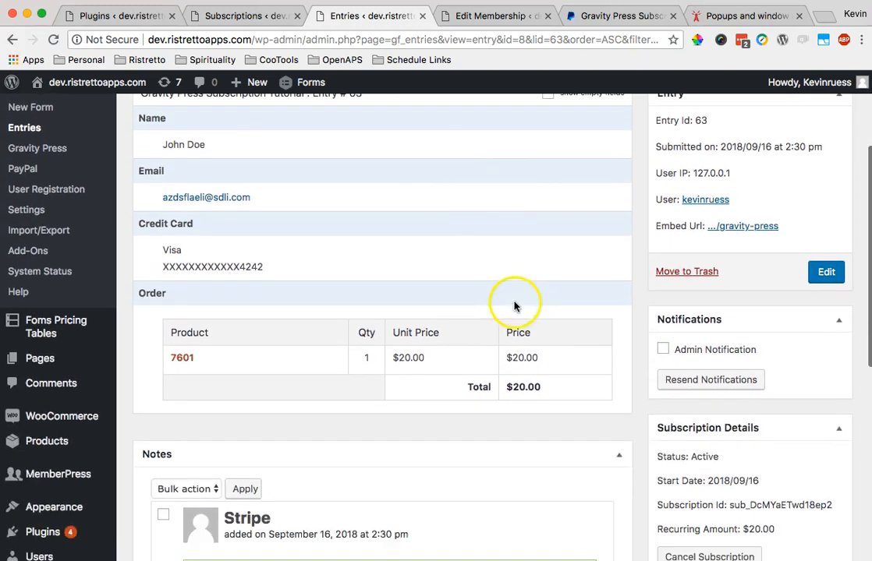
{"action": "scroll", "coordinate": [515, 306], "scroll_direction": "down", "scroll_amount": 1}
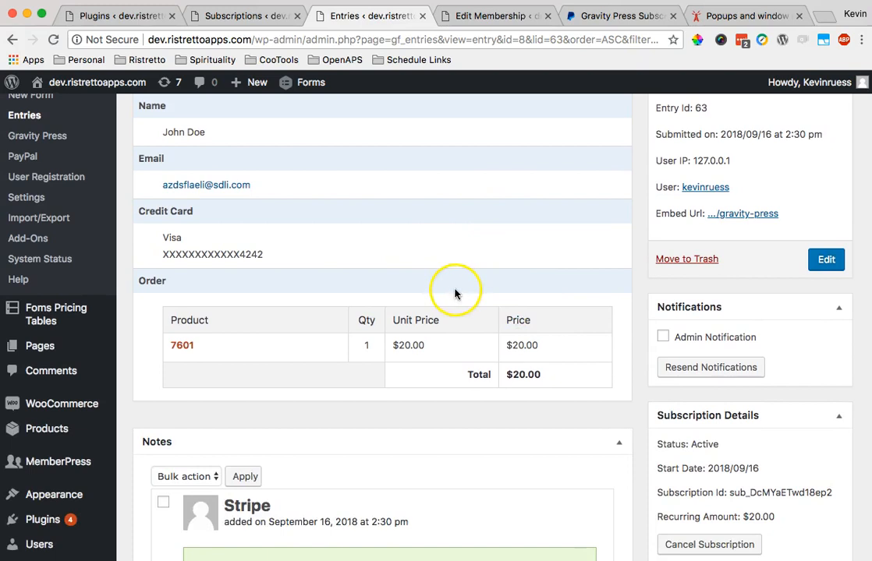
{"action": "scroll", "coordinate": [456, 293], "scroll_direction": "down", "scroll_amount": 3}
{"action": "scroll", "coordinate": [445, 292], "scroll_direction": "down", "scroll_amount": 1}
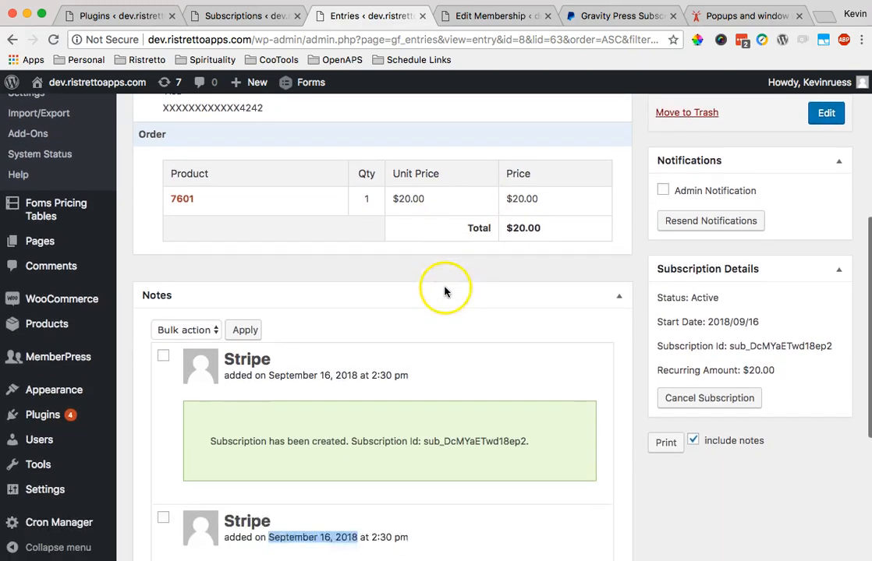
{"action": "scroll", "coordinate": [456, 295], "scroll_direction": "down", "scroll_amount": 4}
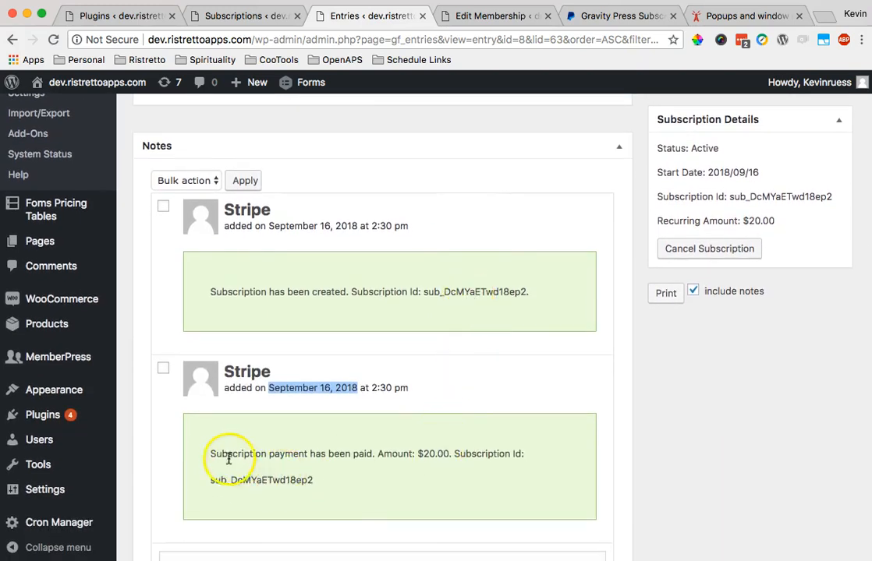
{"action": "left_click_drag", "start_coordinate": [210, 455], "coordinate": [348, 482]}
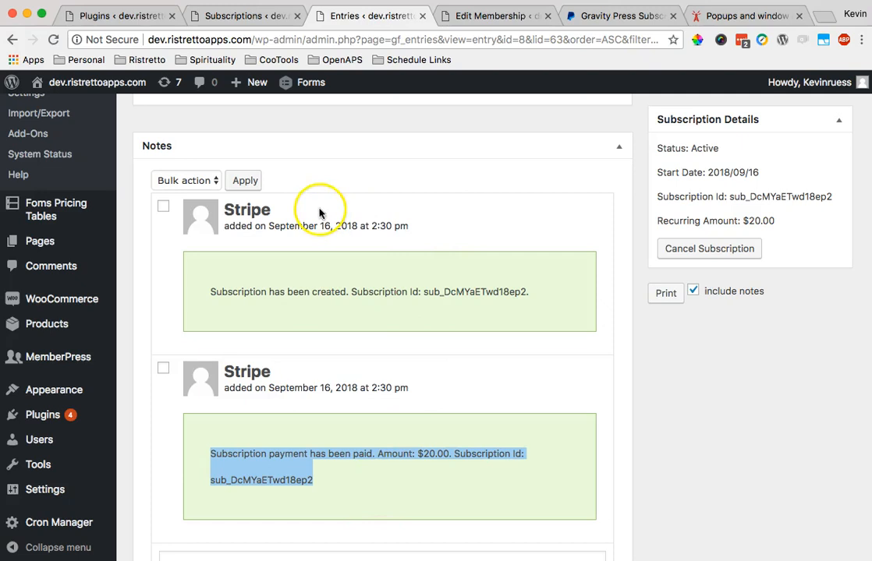
{"action": "left_click", "coordinate": [269, 18]}
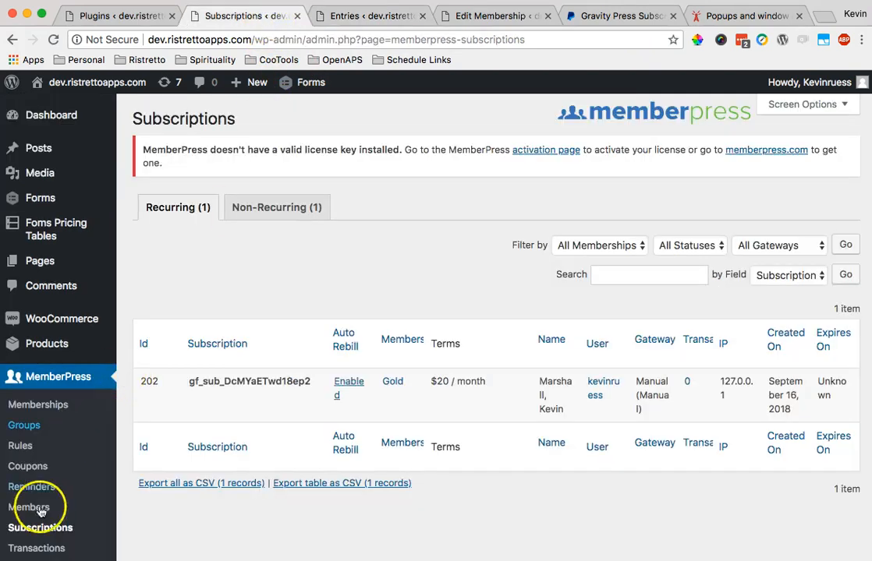
{"action": "left_click", "coordinate": [41, 550]}
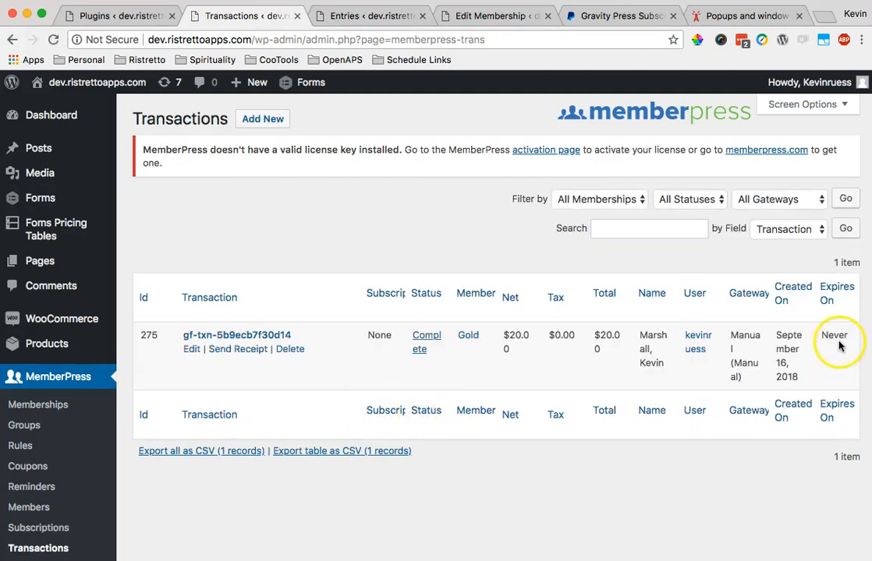
{"action": "left_click_drag", "start_coordinate": [306, 341], "coordinate": [185, 335]}
{"action": "double_click", "coordinate": [834, 335]}
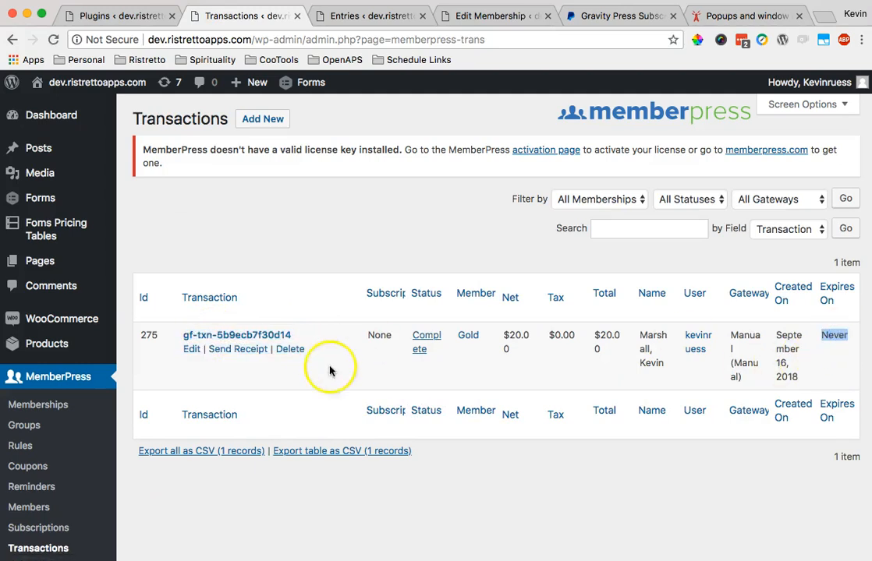
{"action": "scroll", "coordinate": [251, 380], "scroll_direction": "down", "scroll_amount": 2}
{"action": "scroll", "coordinate": [251, 381], "scroll_direction": "down", "scroll_amount": 1}
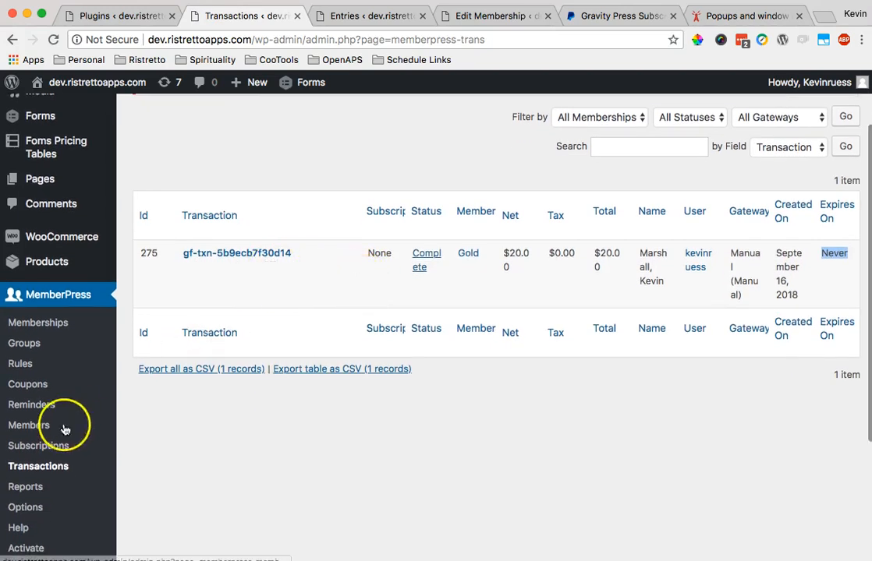
{"action": "left_click", "coordinate": [37, 445]}
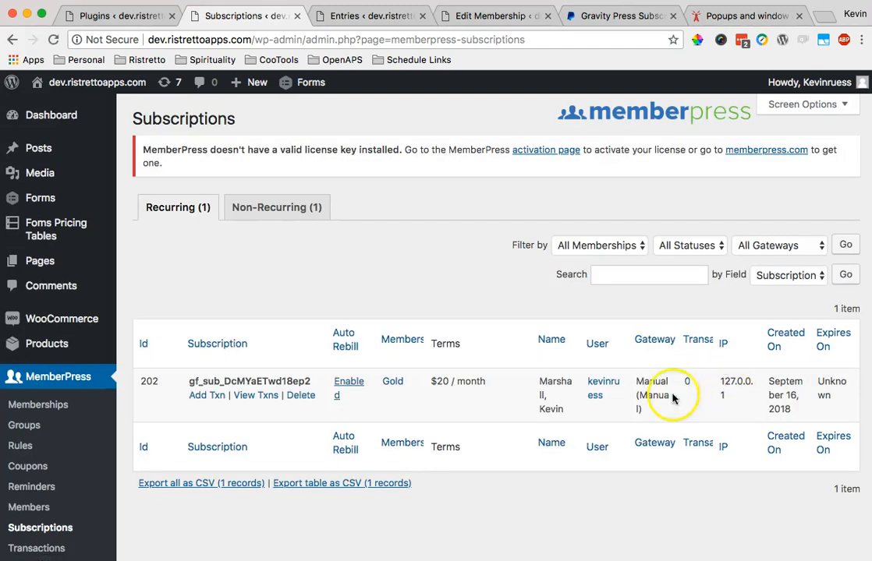
{"action": "double_click", "coordinate": [818, 383]}
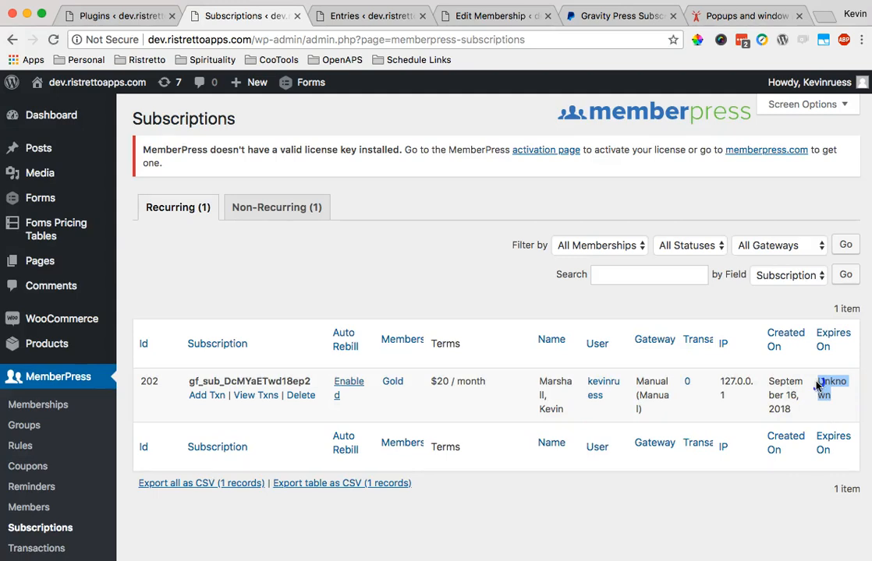
{"action": "left_click", "coordinate": [835, 401]}
{"action": "double_click", "coordinate": [818, 386]}
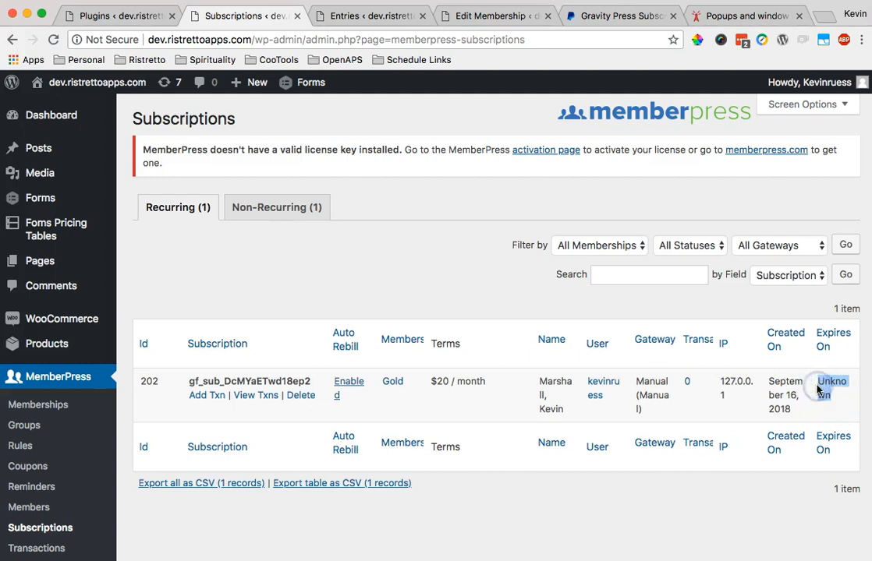
{"action": "double_click", "coordinate": [829, 390]}
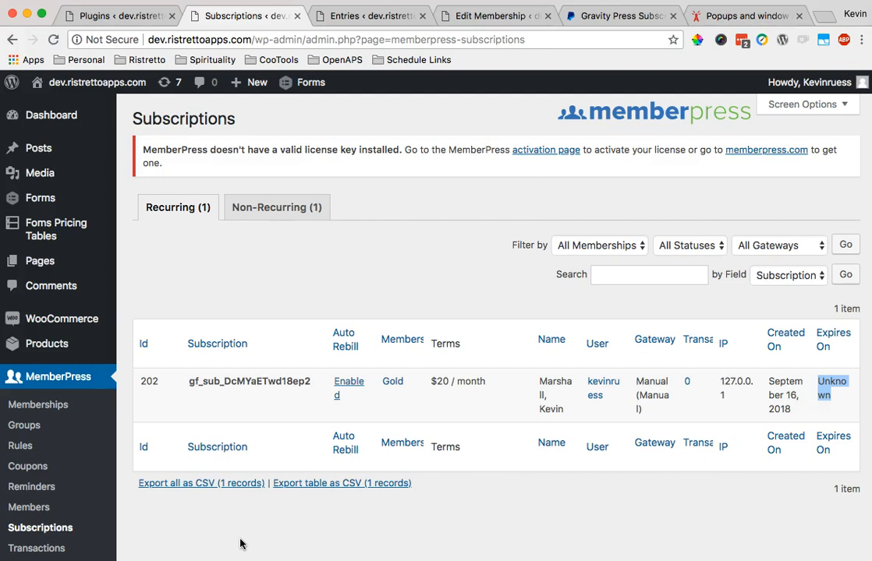
{"action": "left_click", "coordinate": [256, 498]}
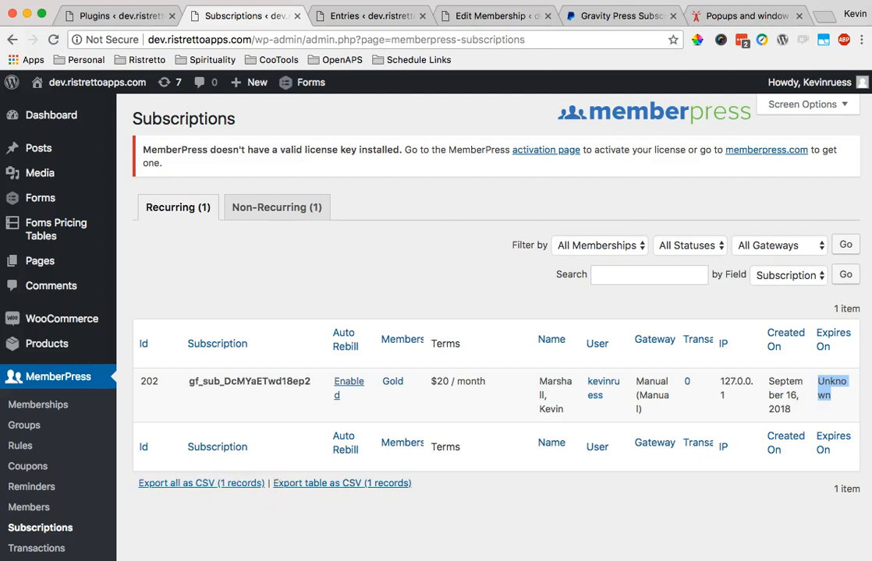